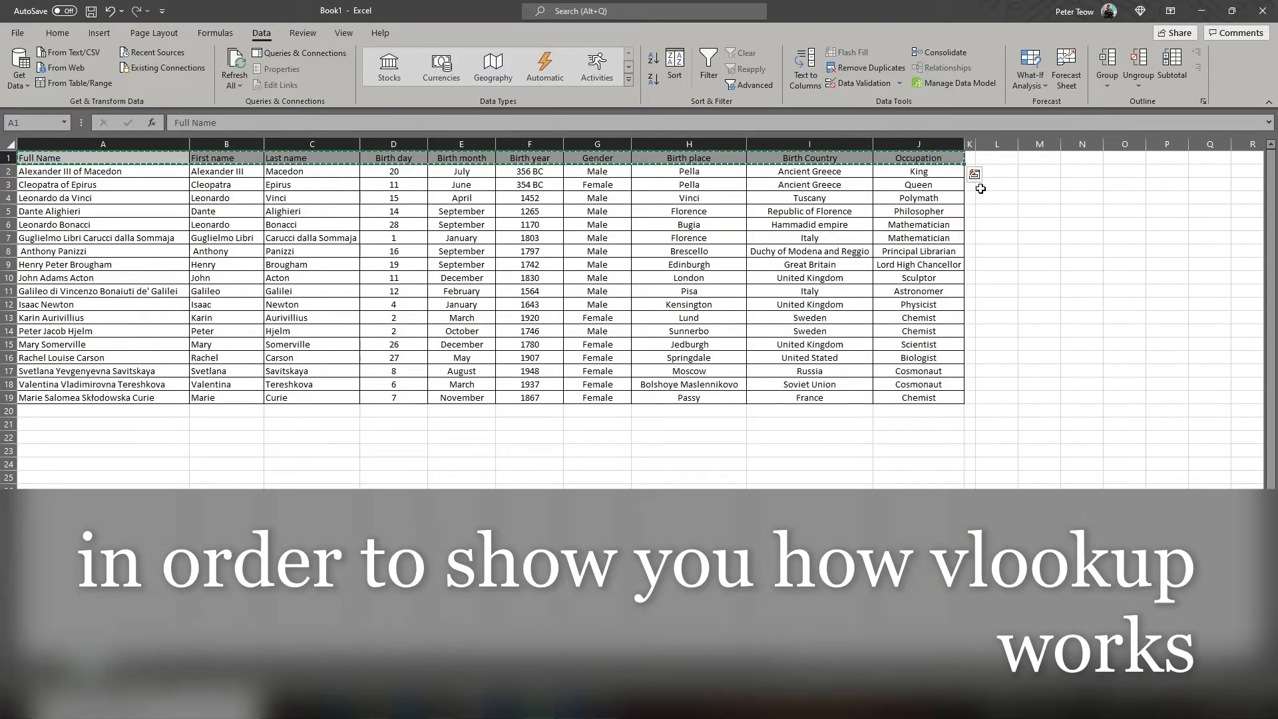
Step: Paste the copied header row transposed as a vertical list starting at L1
click(1000, 156)
right_click(999, 156)
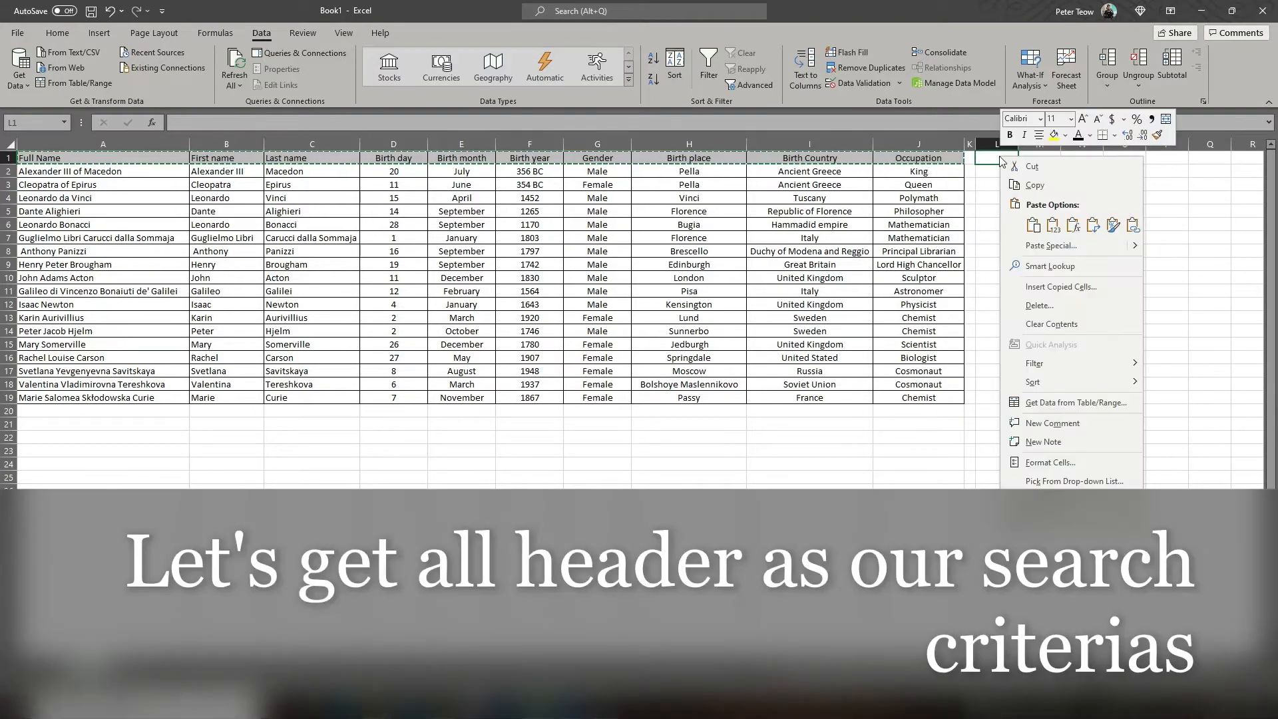
click(1094, 227)
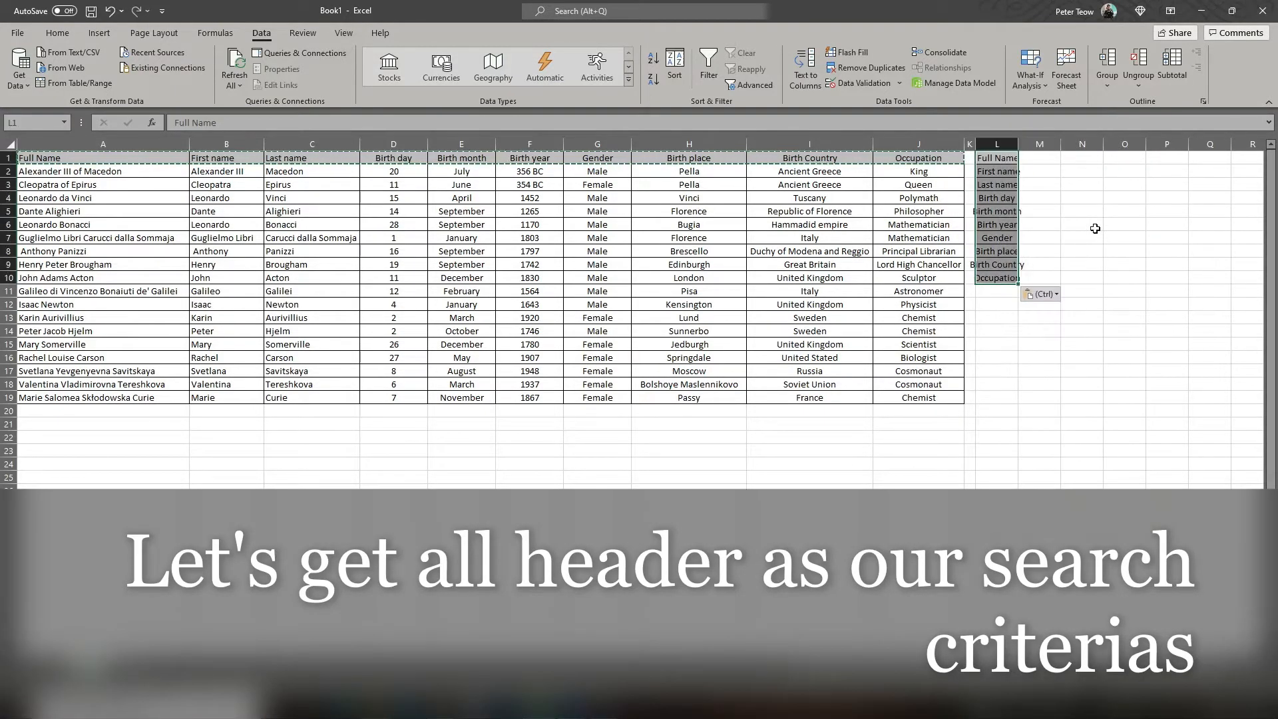
Step: Format L1:M10 as a lookup form with left alignment, cell borders, a yellow M1 cell and wider columns
click(1045, 184)
click(1005, 145)
drag(1021, 145, 1067, 278)
click(57, 33)
click(277, 79)
click(185, 80)
drag(1085, 144, 1192, 144)
Step: Enter =VLOOKUP(M1,A2:B19,2,0) in the First name result cell M2
click(1118, 172)
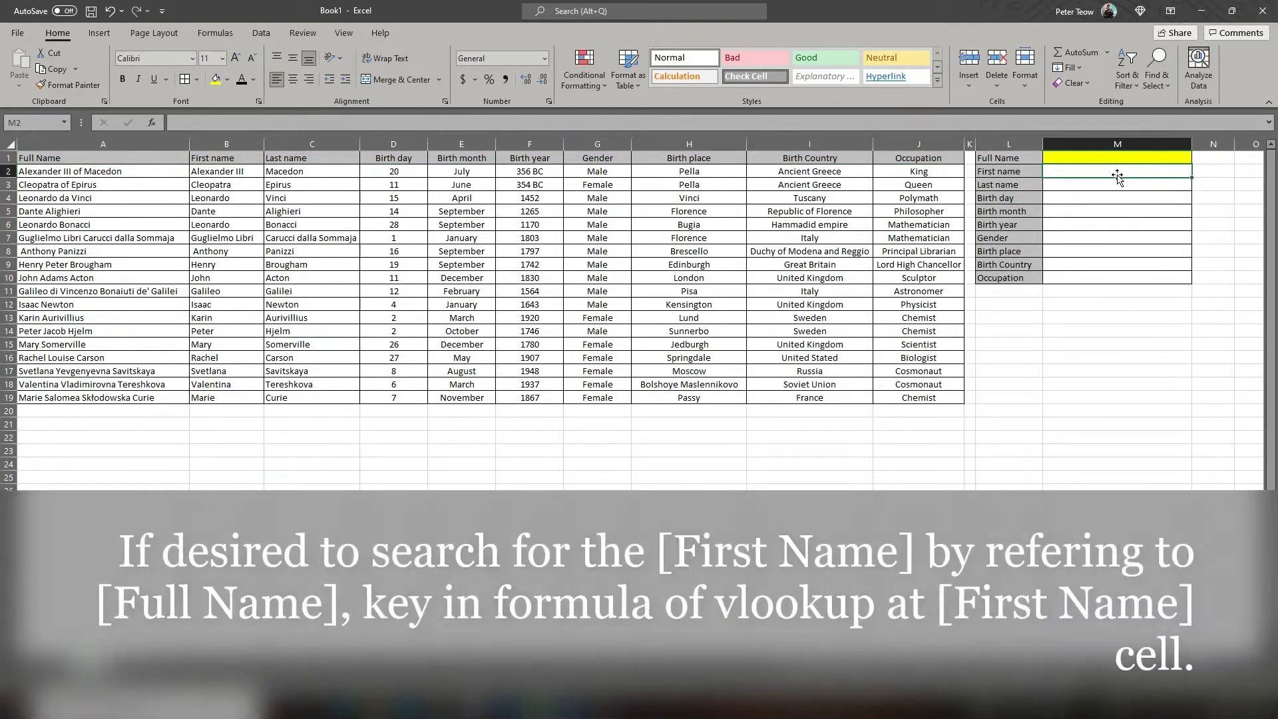
text(=vl)
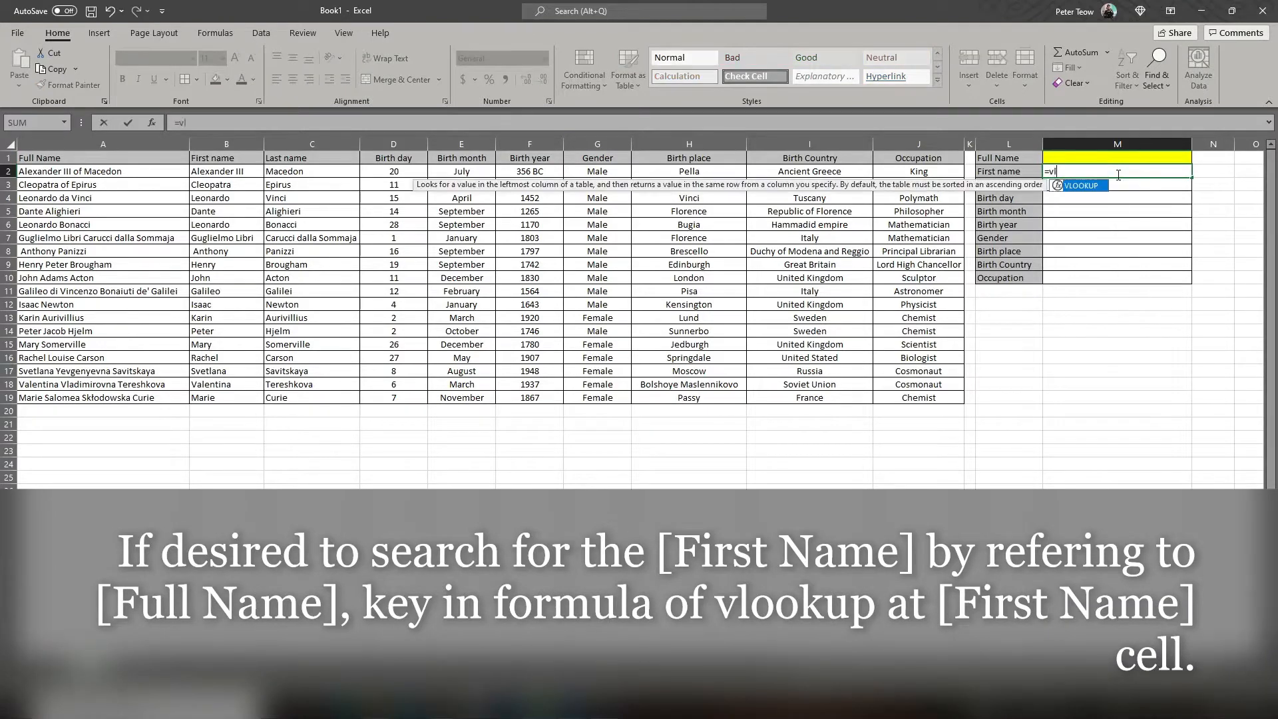
text(ookup()
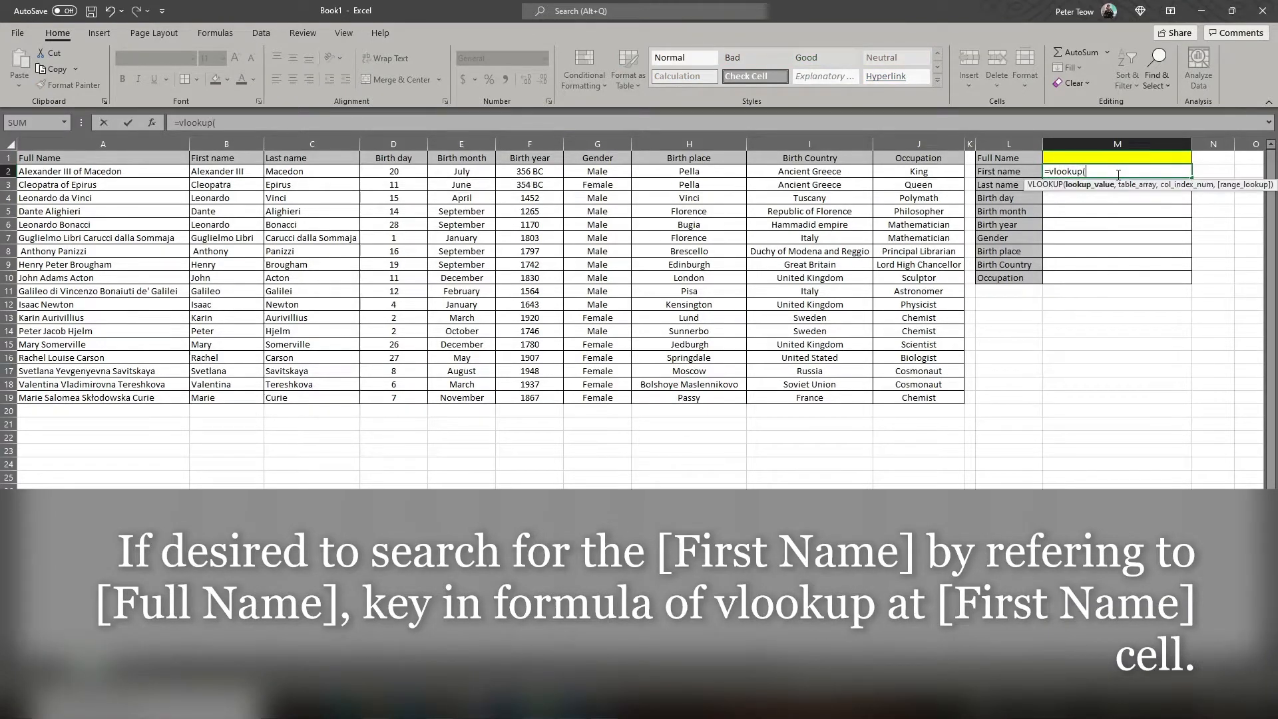
click(1083, 157)
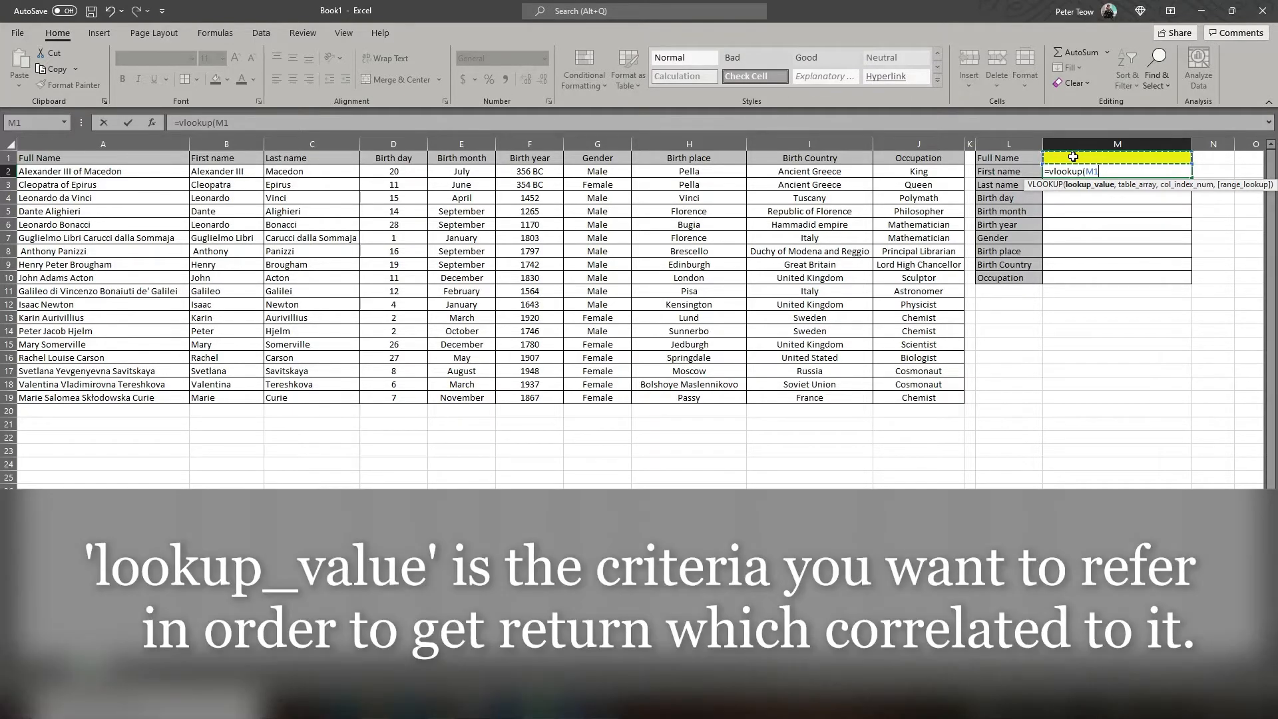
text(,)
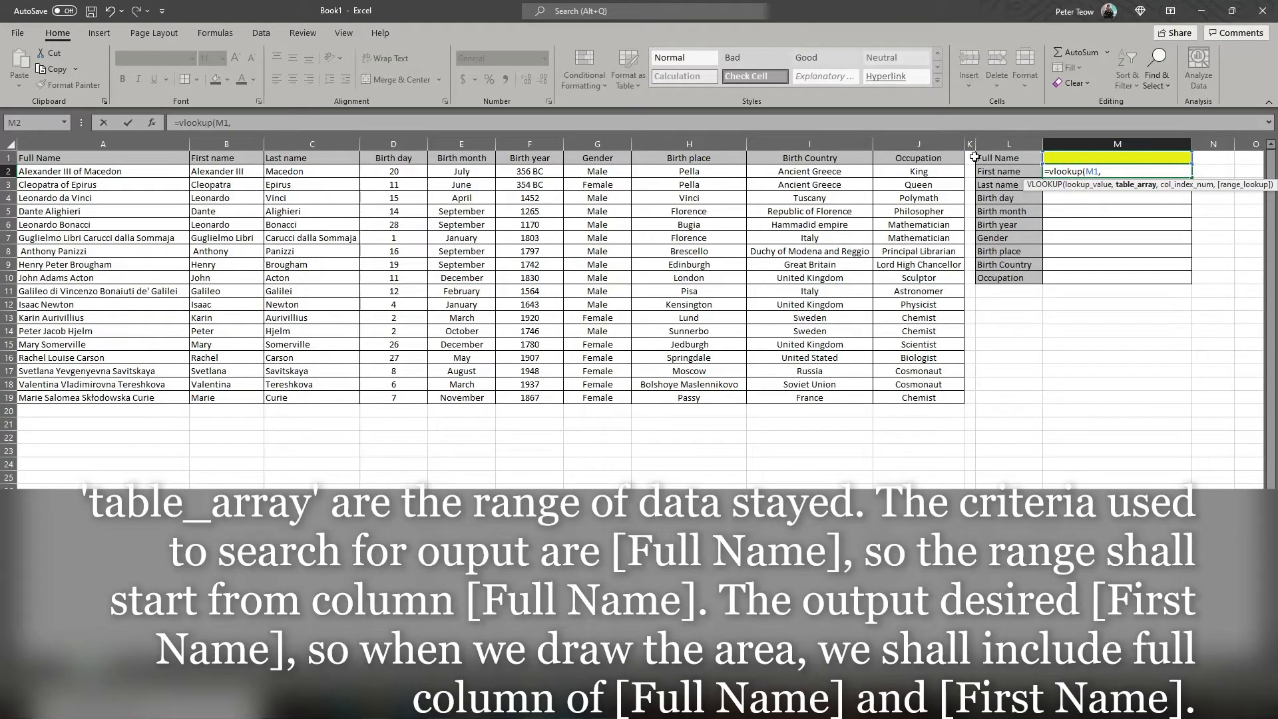
click(52, 170)
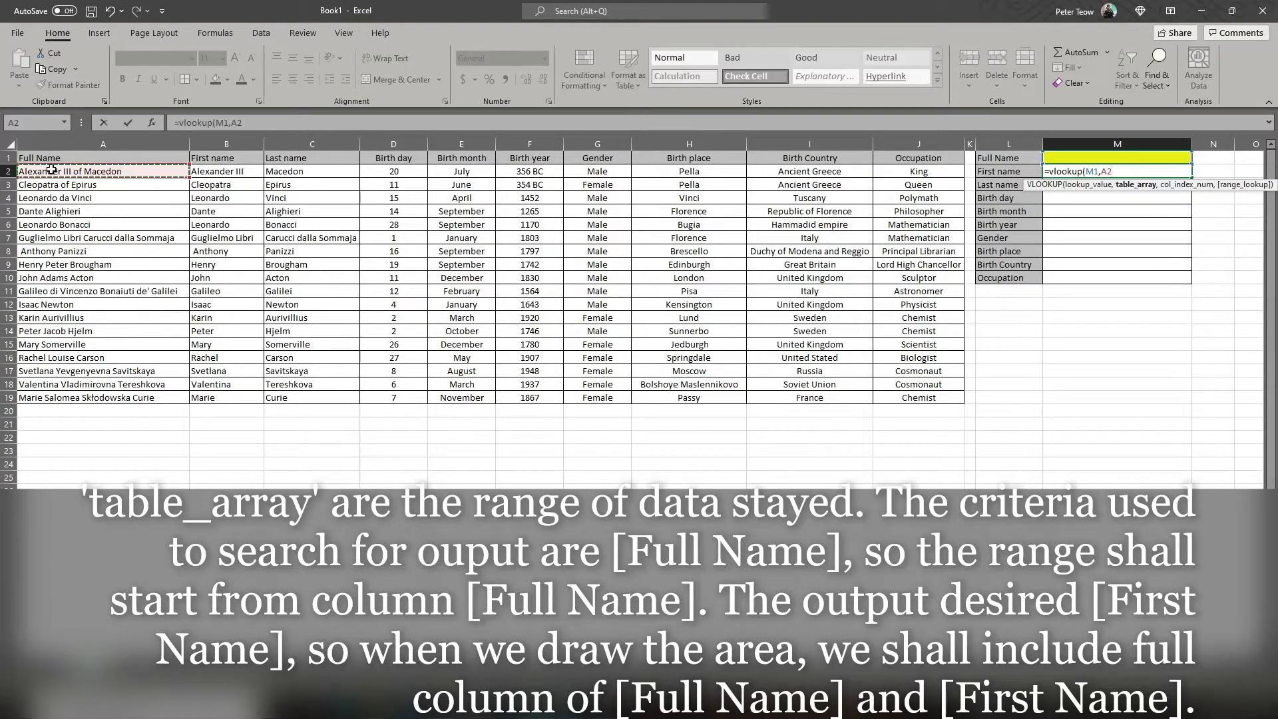
drag(52, 169, 216, 395)
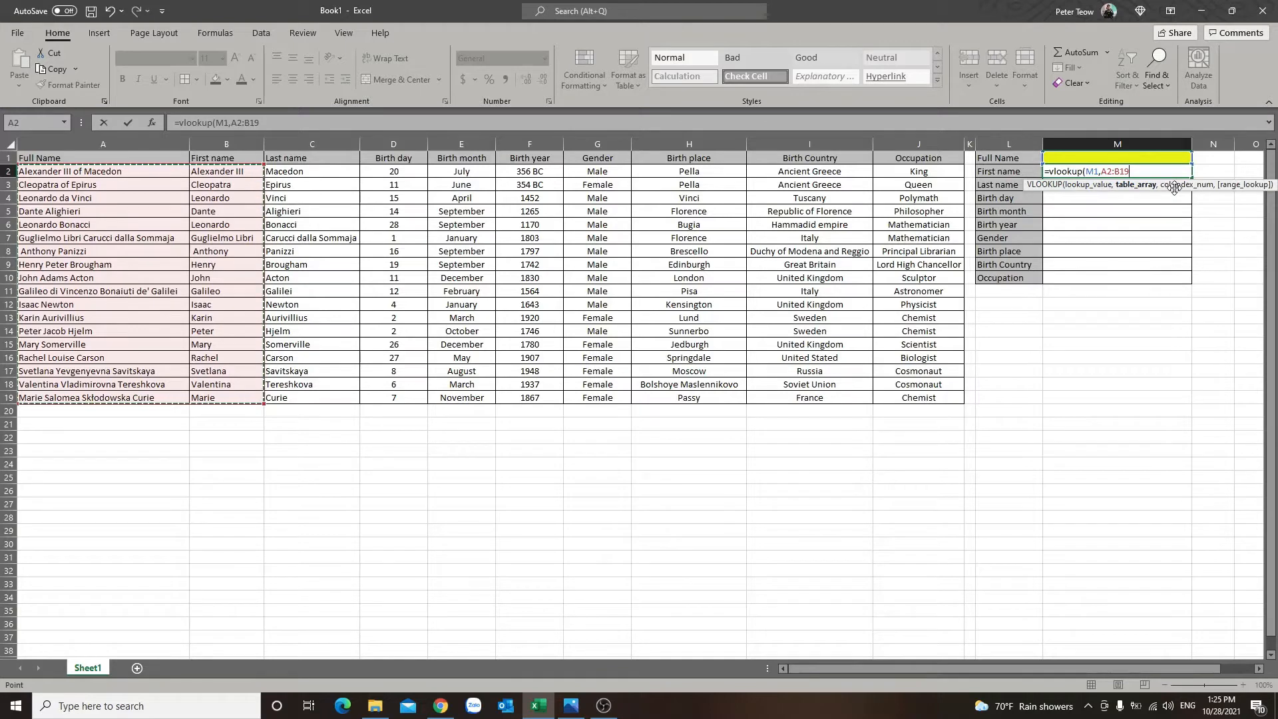
text(,2)
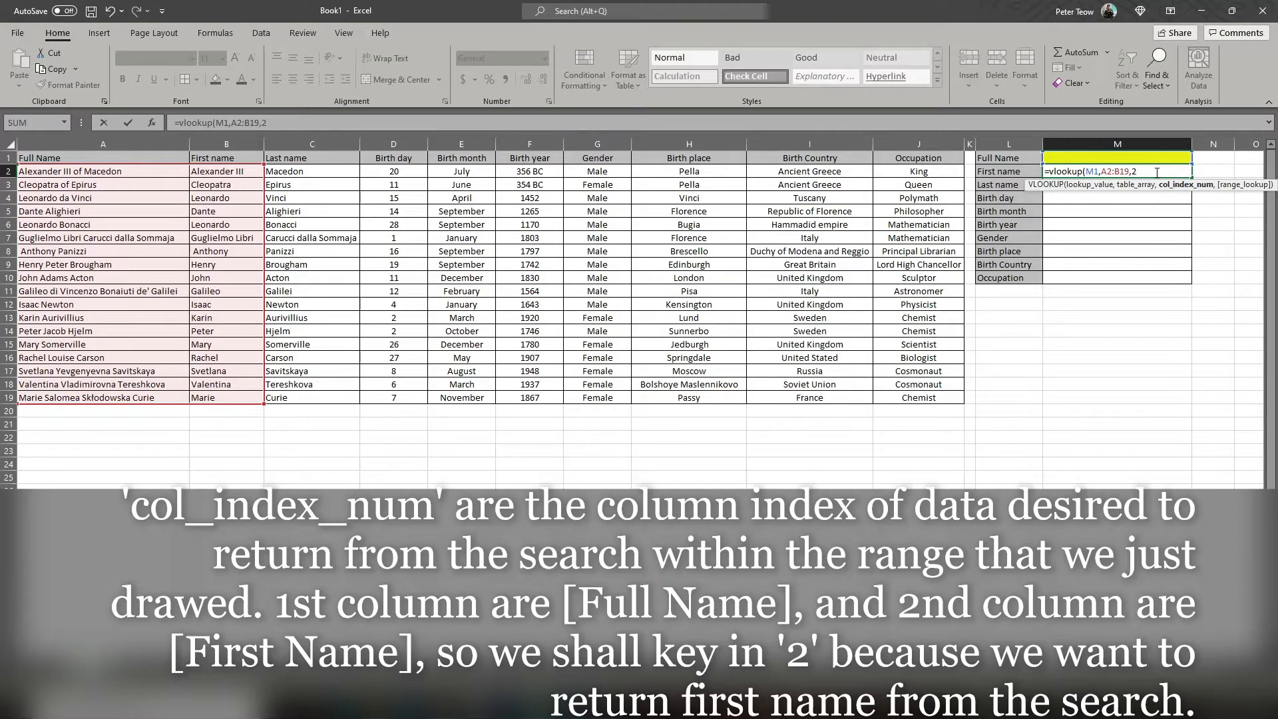
text(,)
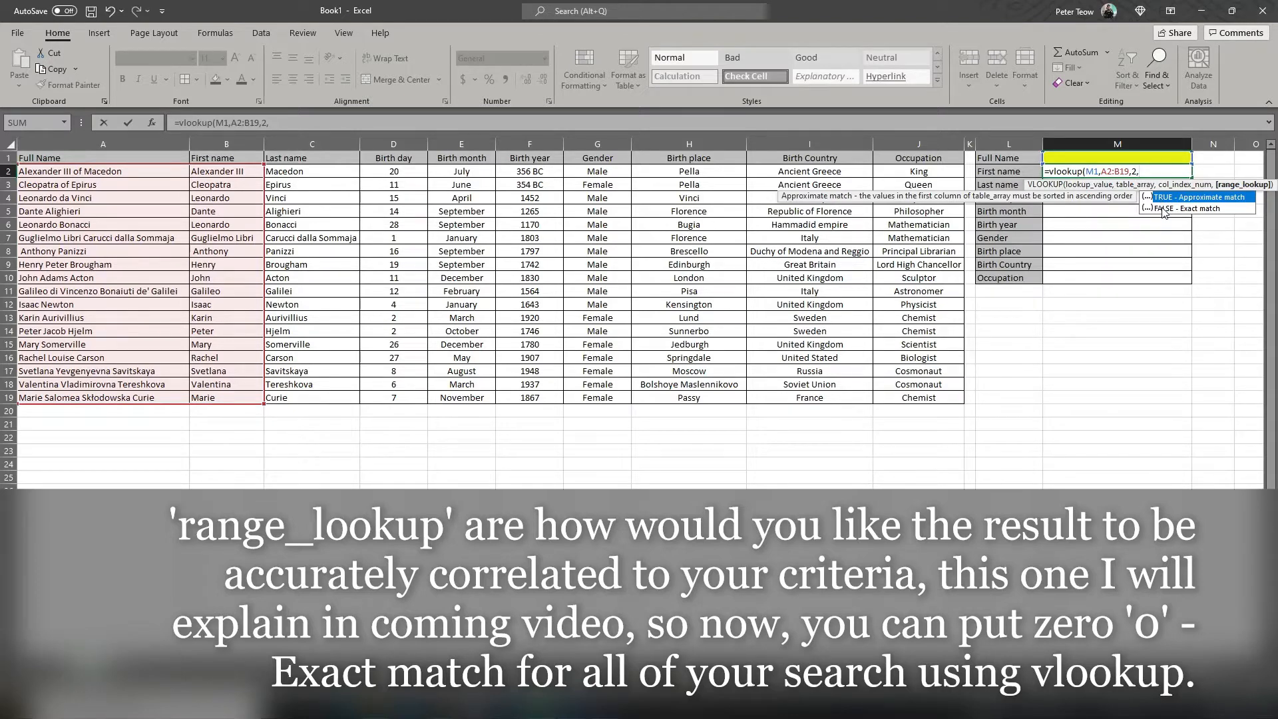
text(0)
key(Return)
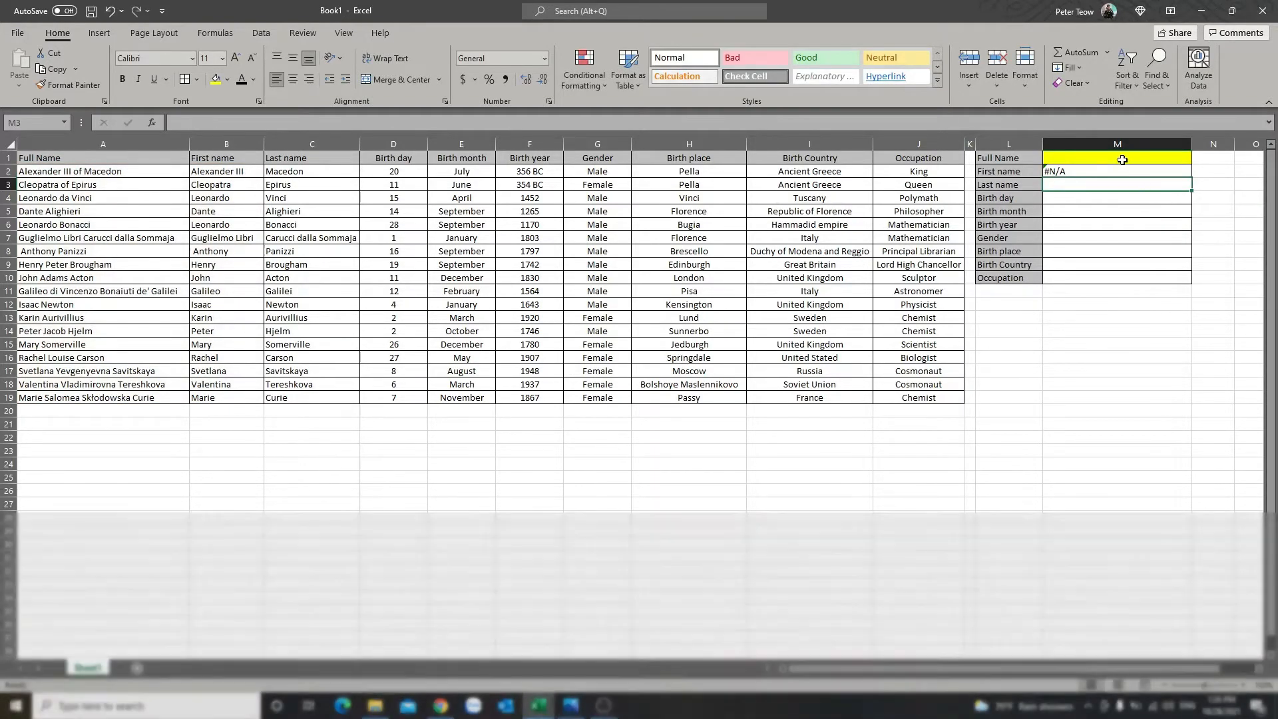
Step: Copy the full name from A2 into the yellow search cell M1 and check the lookup formula in M2
click(1123, 160)
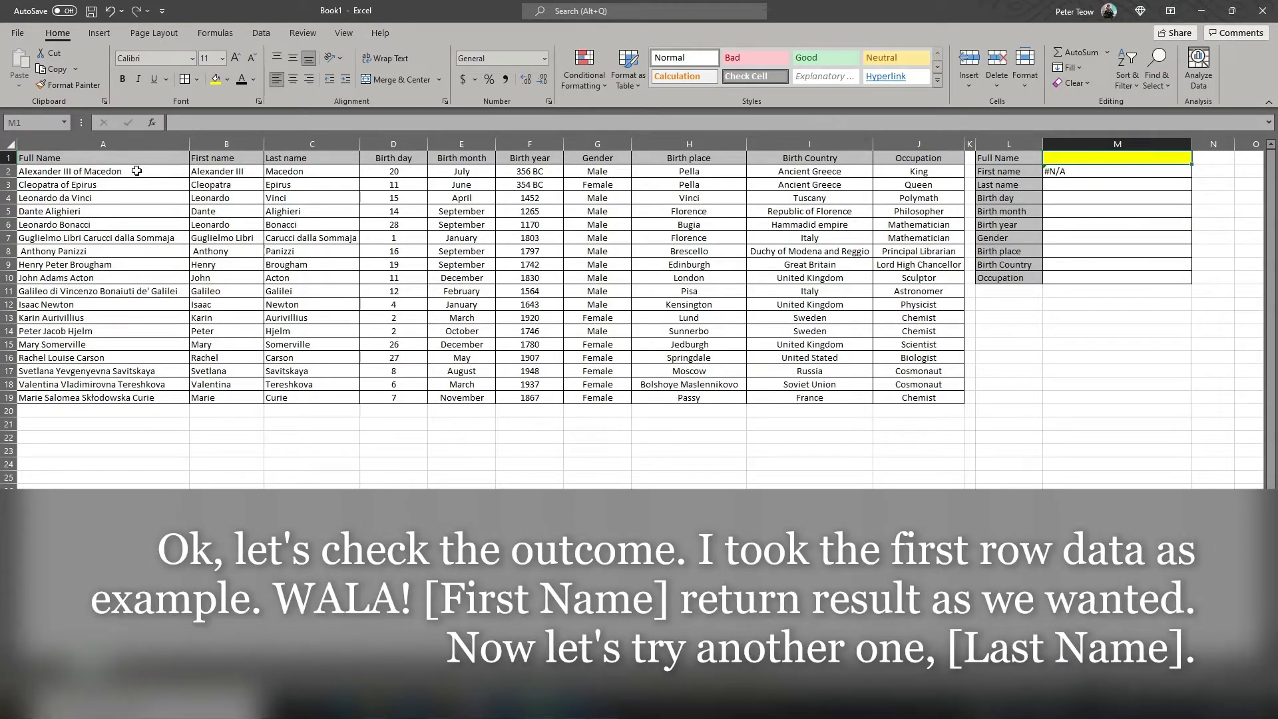
click(137, 172)
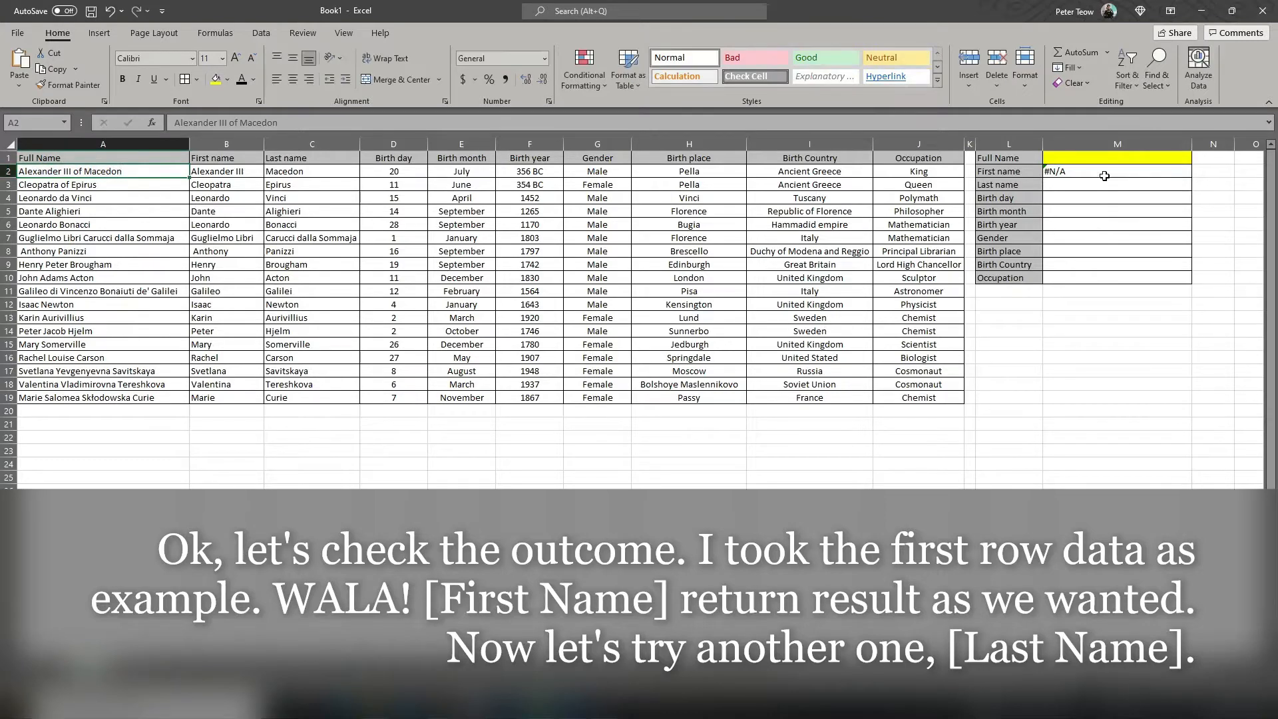
double_click(1086, 158)
key(ctrl+v)
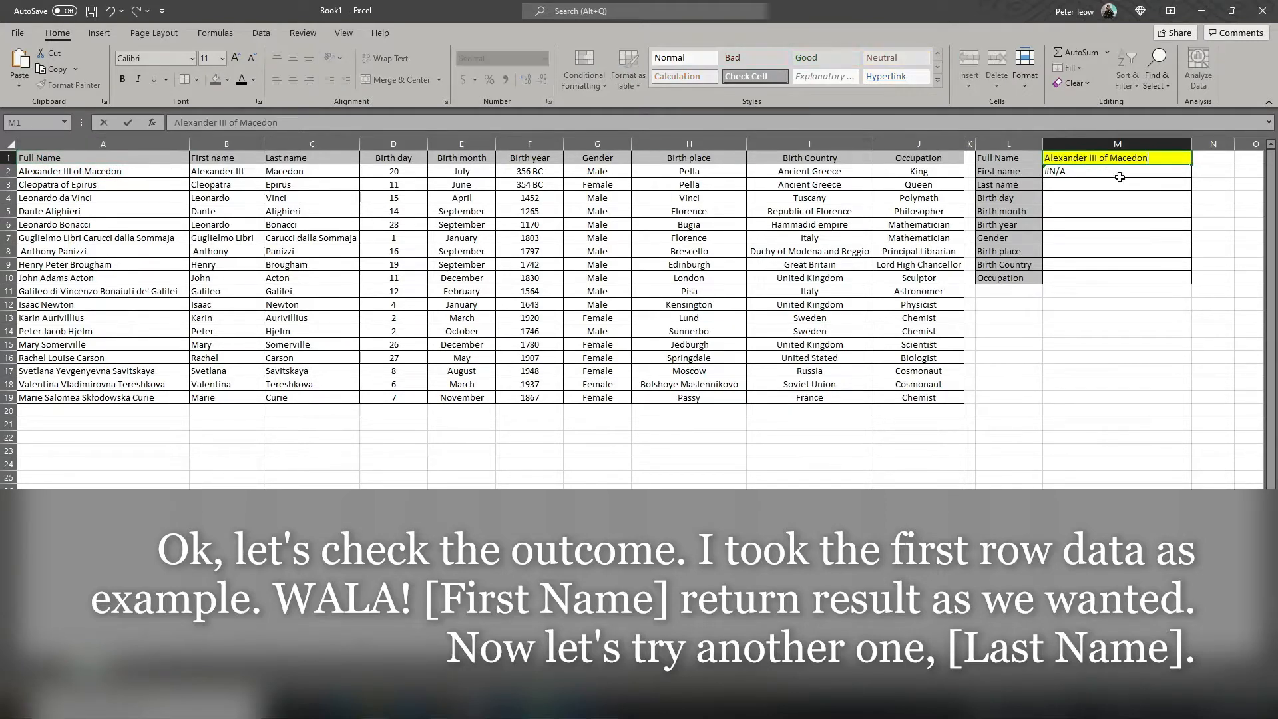
click(1132, 306)
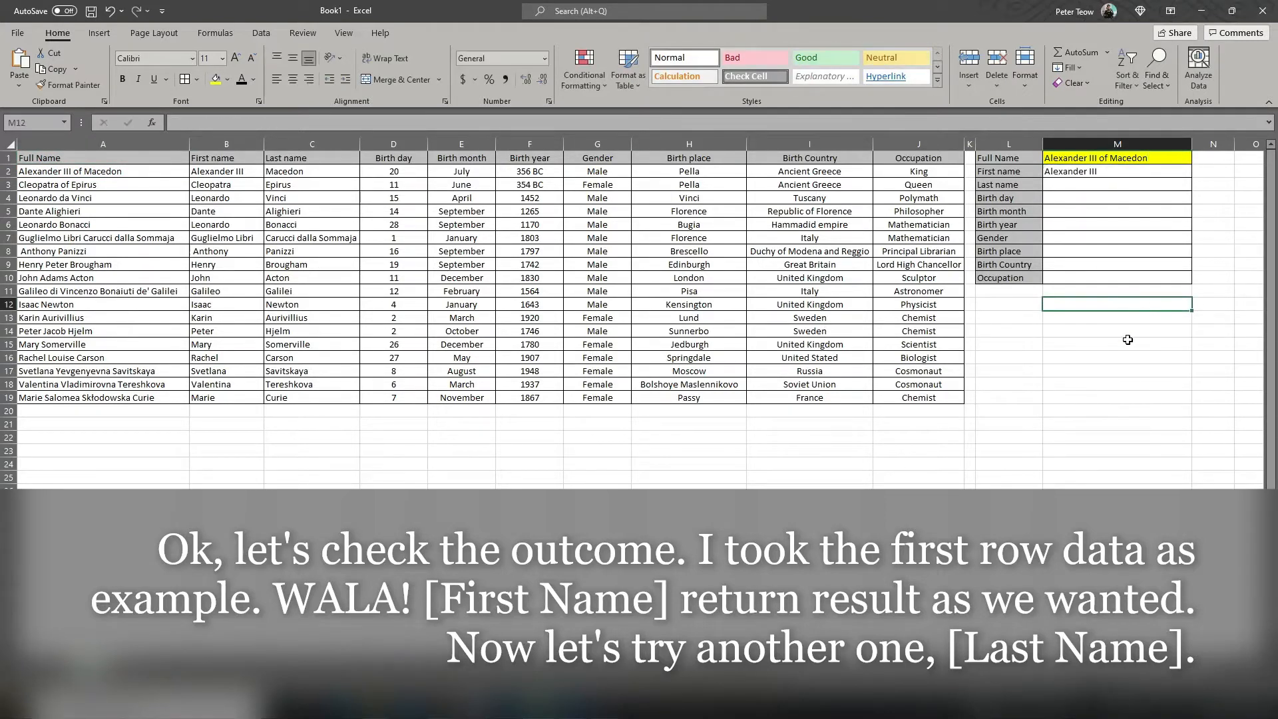
click(1061, 171)
double_click(1087, 172)
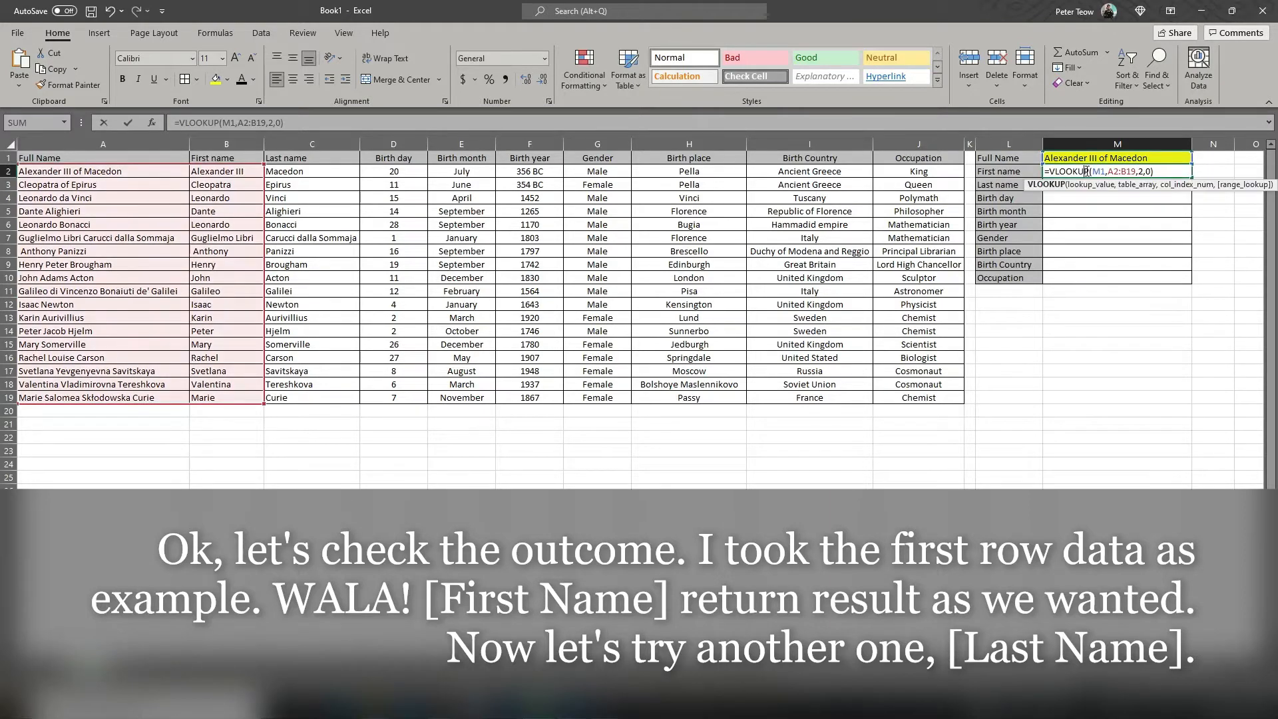
key(Escape)
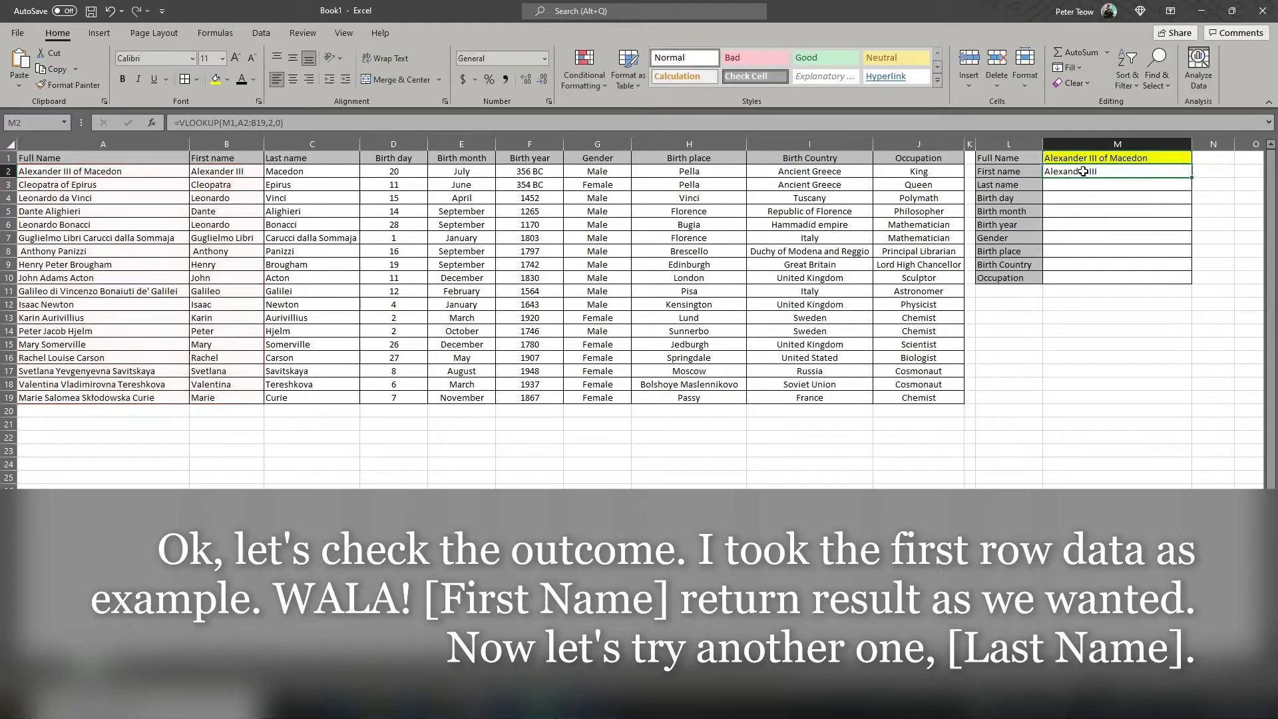
Step: Enter =VLOOKUP(M1,A2:C19,3,0) in the Last name result cell M3
click(1075, 184)
text(=)
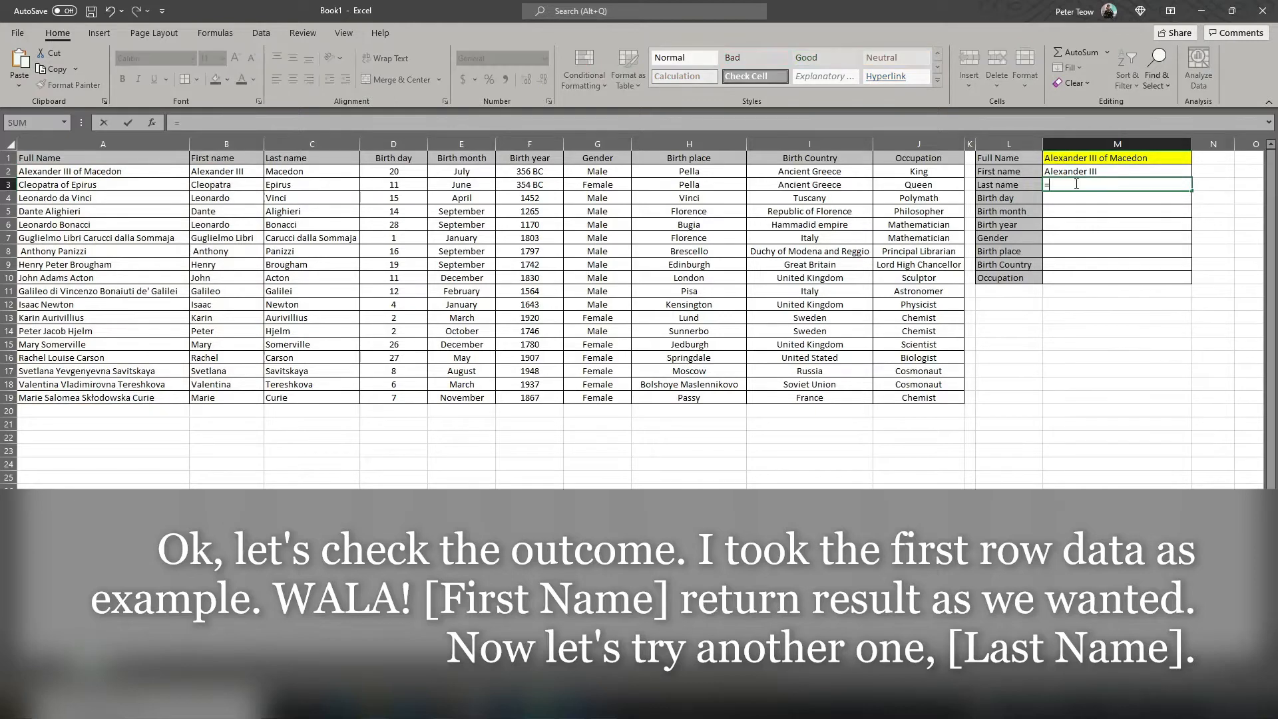
text(vl)
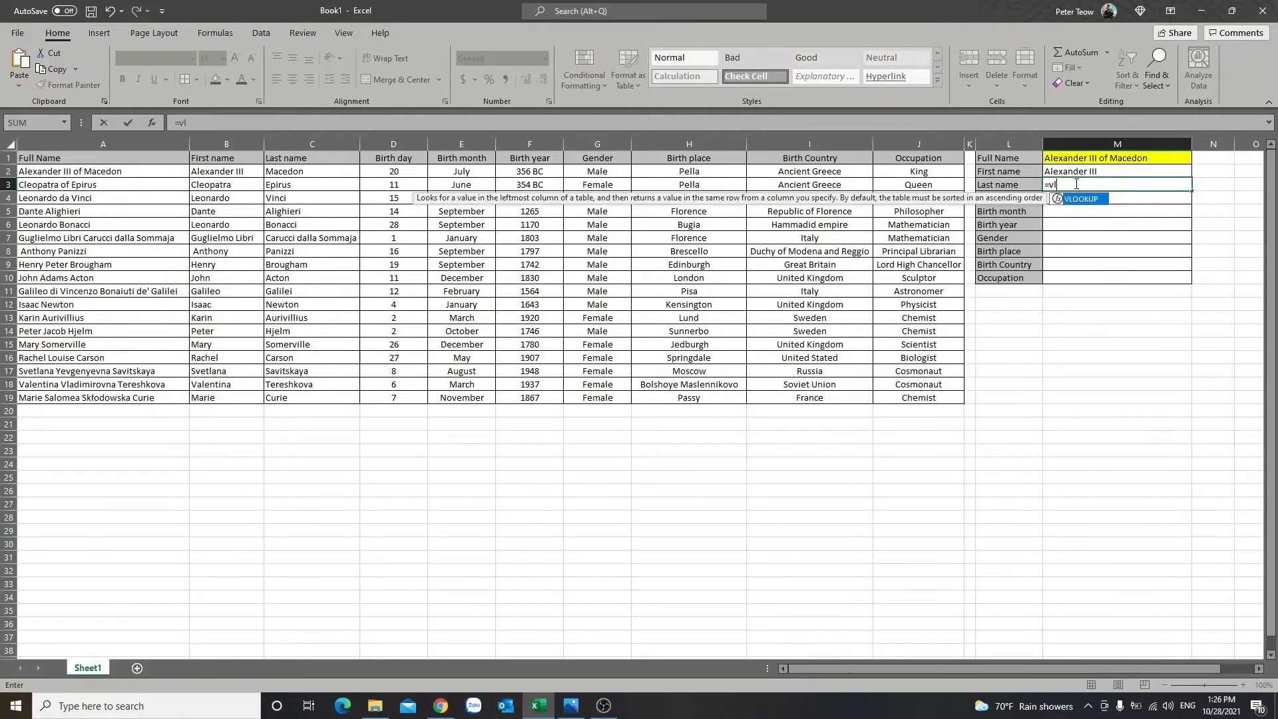
text(ookup()
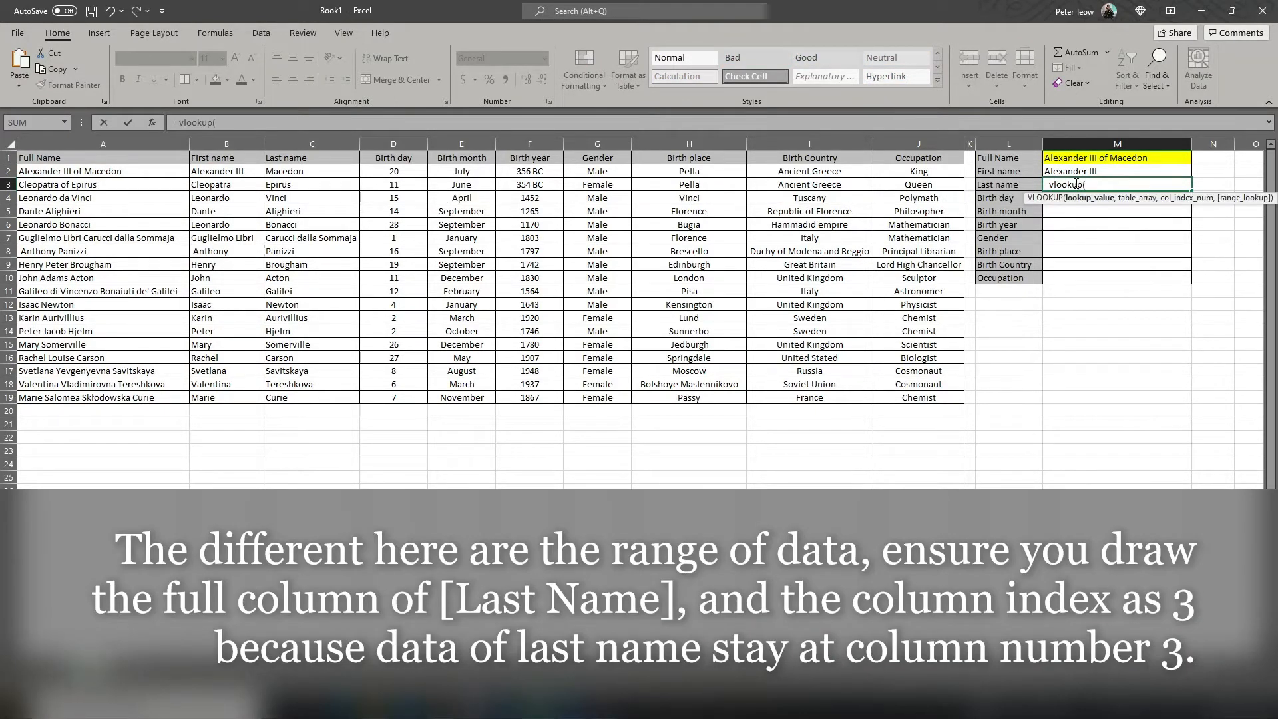
click(1080, 163)
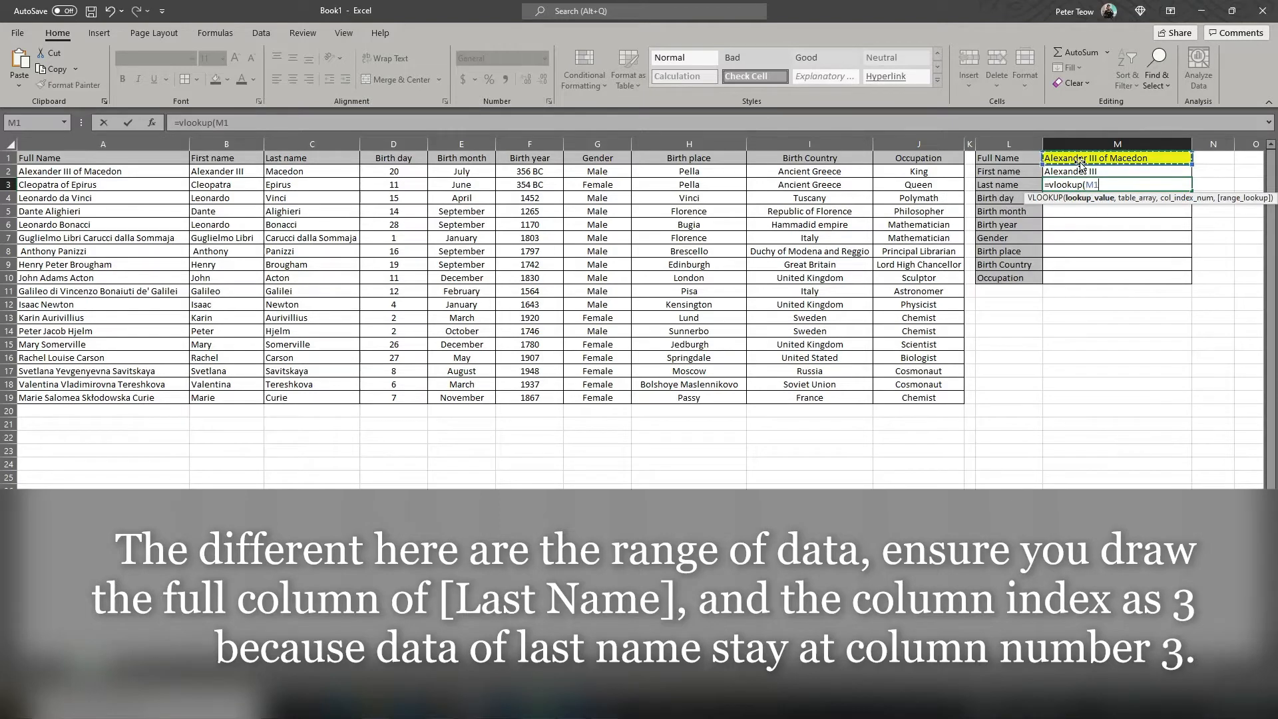
text(,)
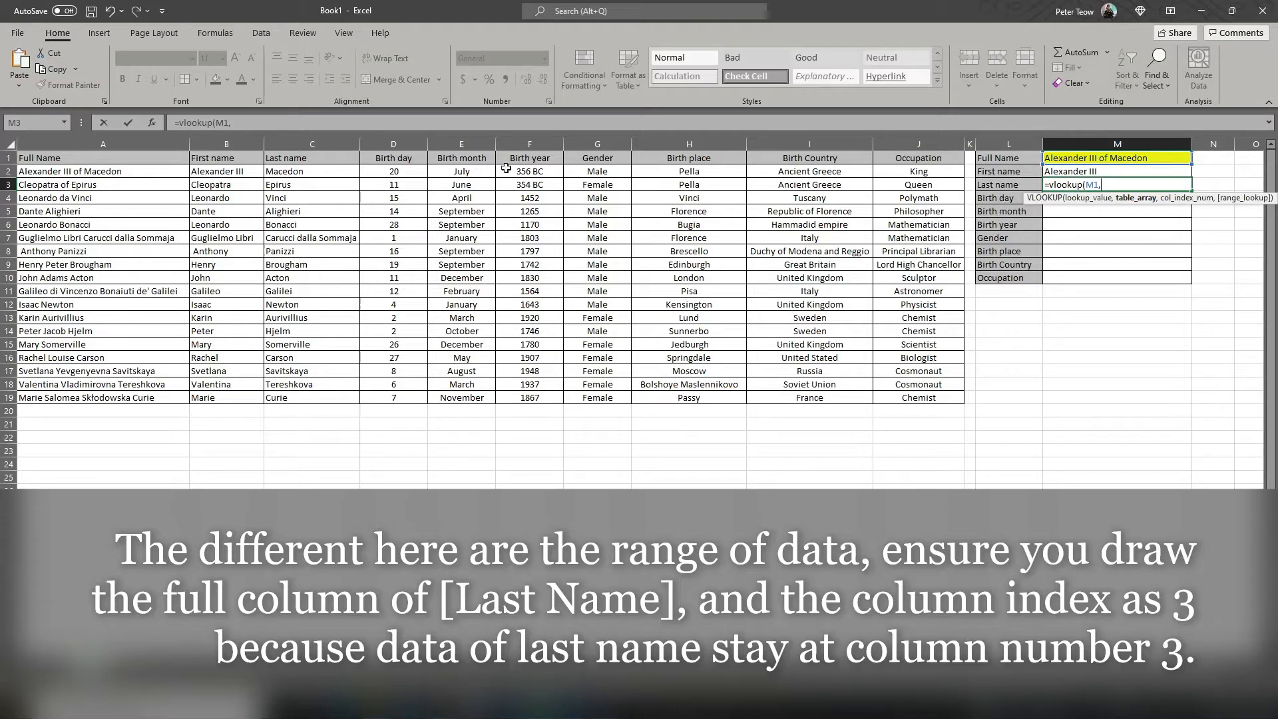
drag(58, 171, 305, 398)
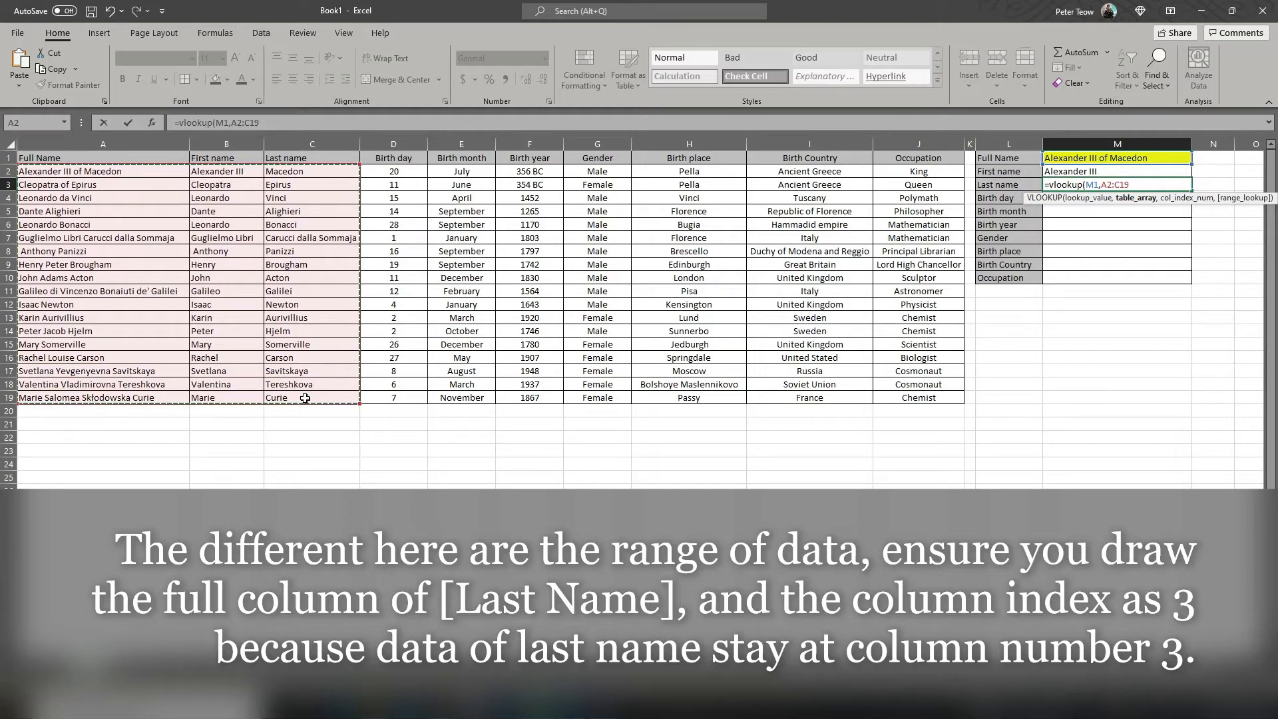
text(,3)
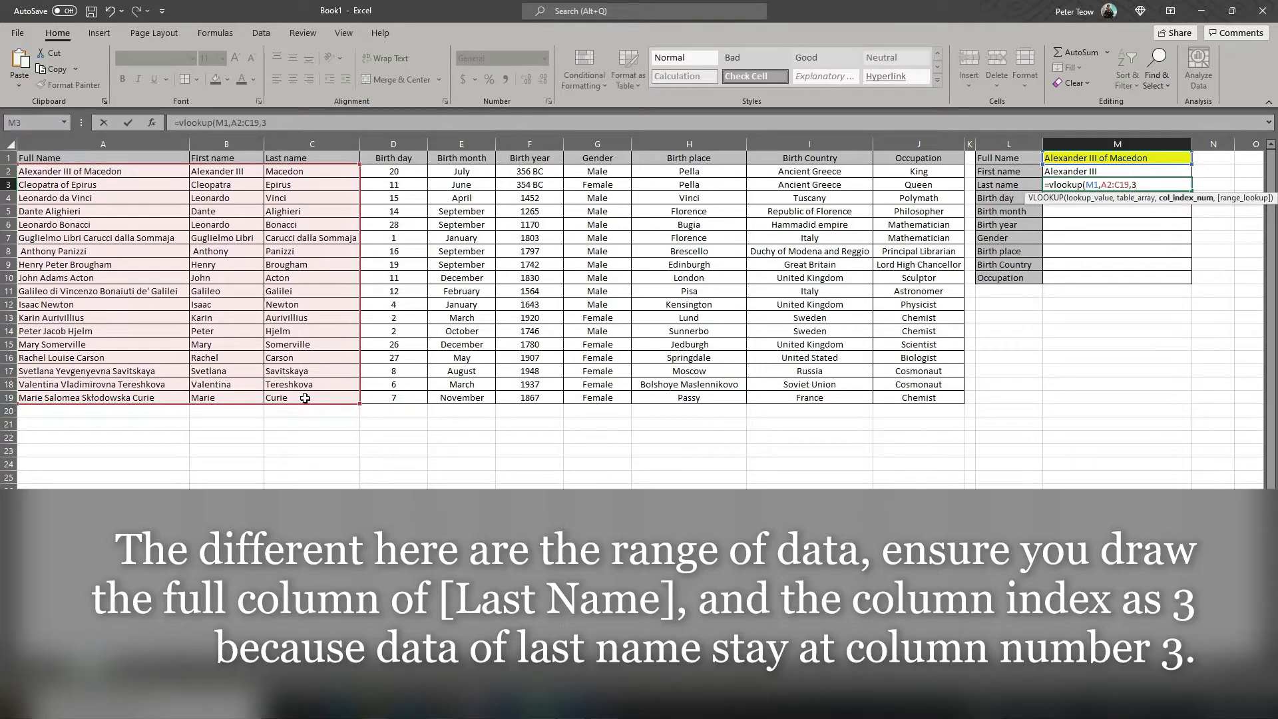
text(,0)
key(Return)
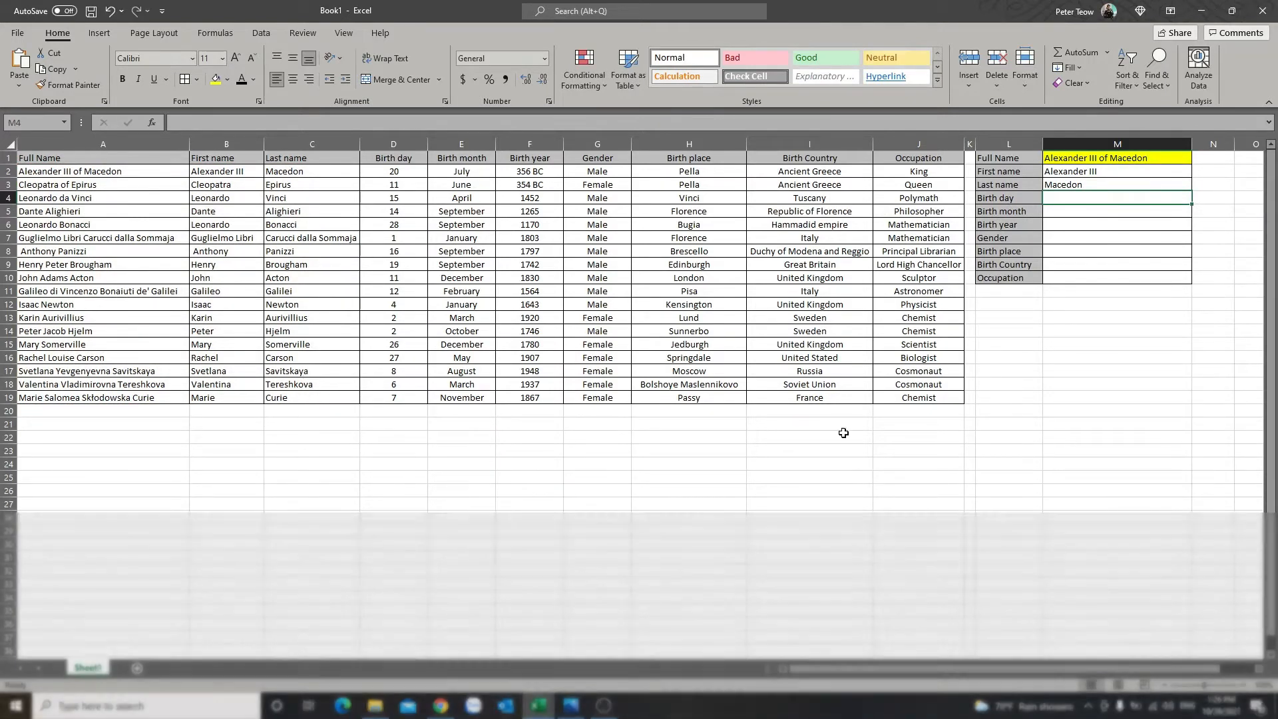
Step: Fill the Last name formula from M3 down into the Birth day cell M4
click(1178, 181)
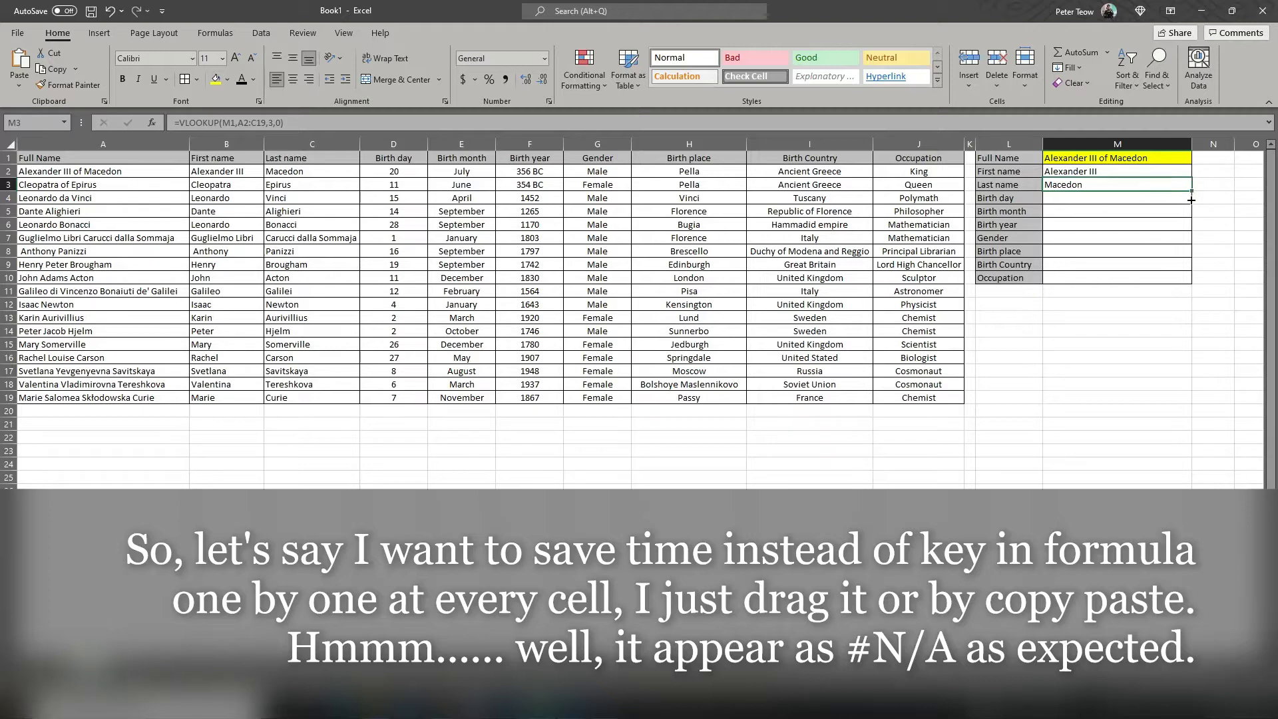
drag(1191, 200, 1191, 205)
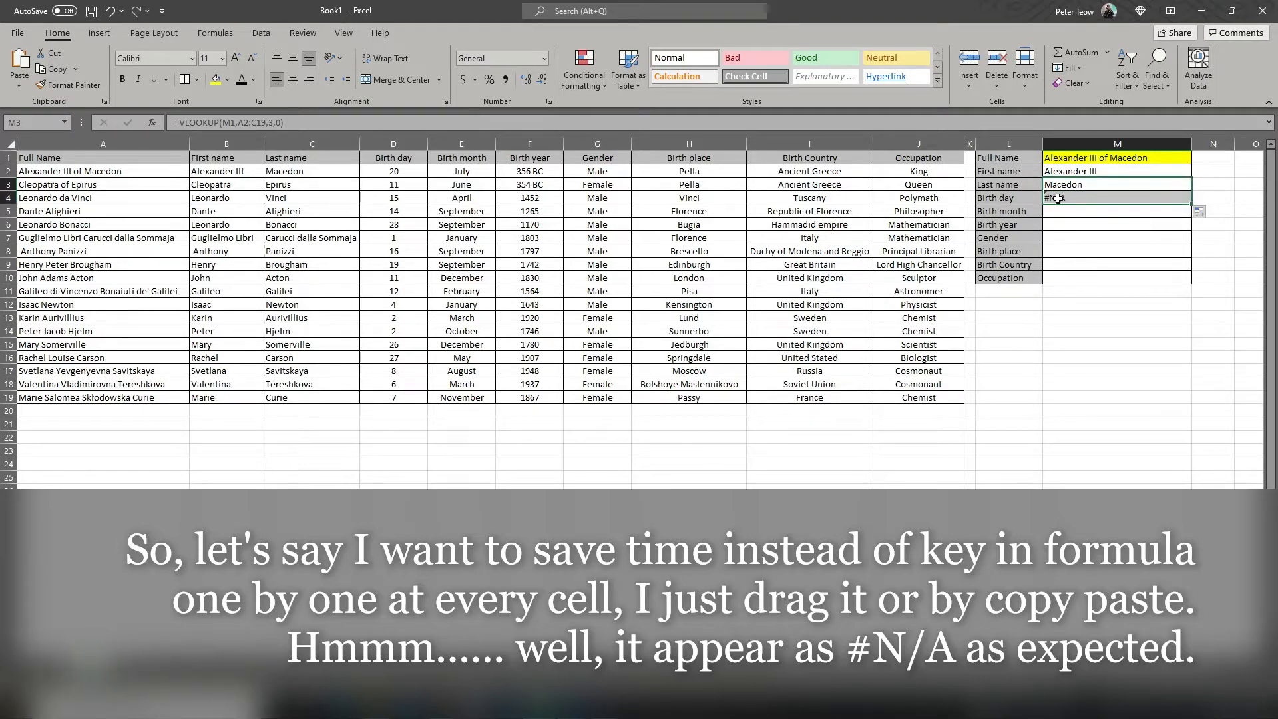
click(1062, 198)
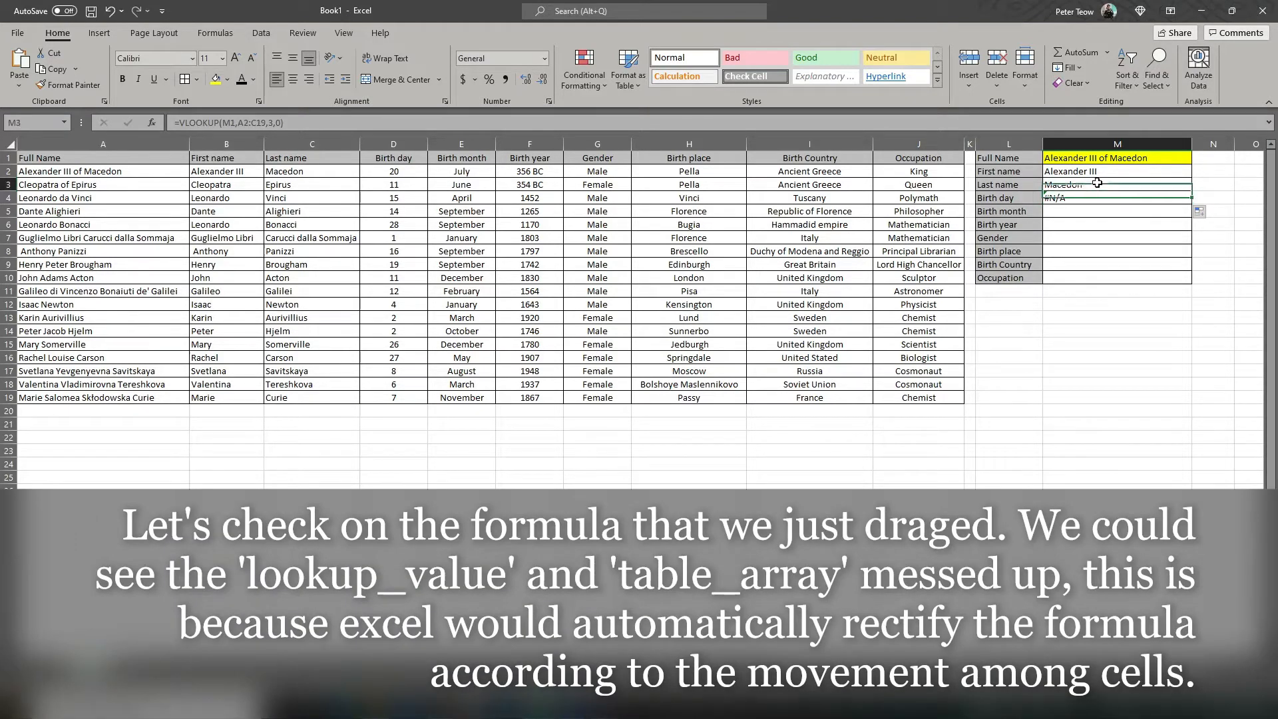
Step: Turn the Last name formula in M3 into plain text by removing its leading equals sign
double_click(1097, 184)
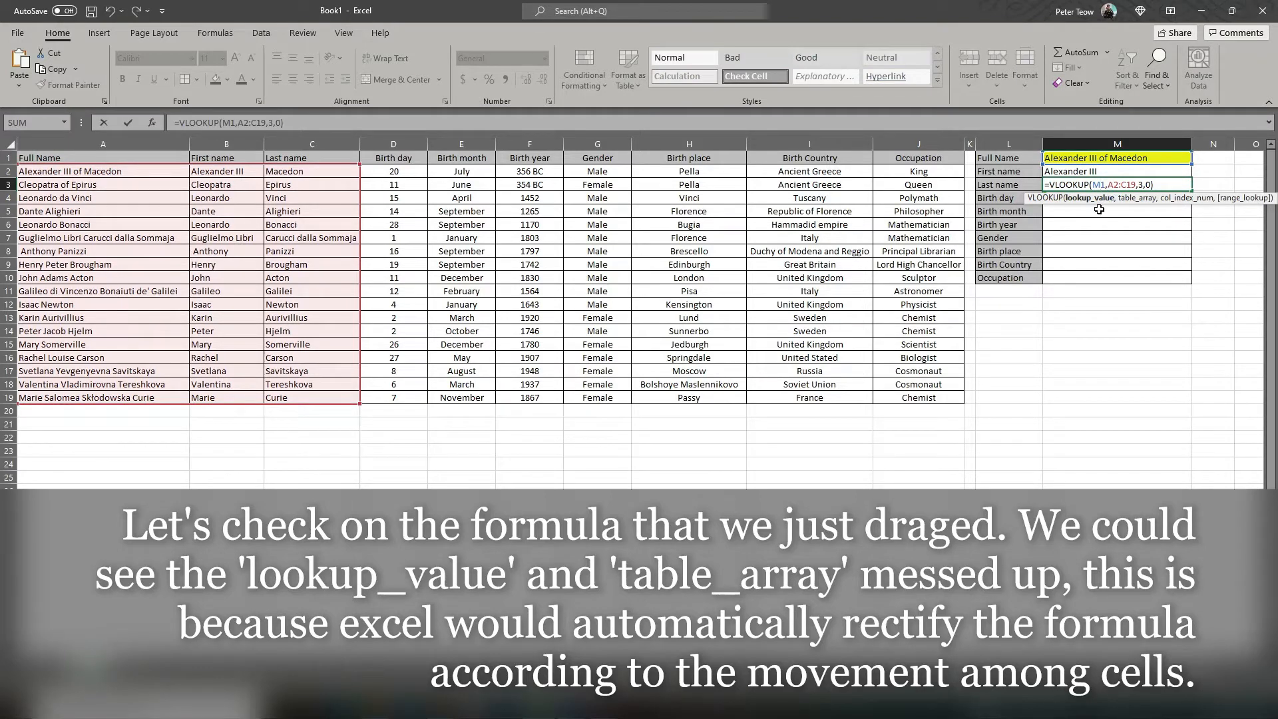
click(1050, 186)
key(BackSpace)
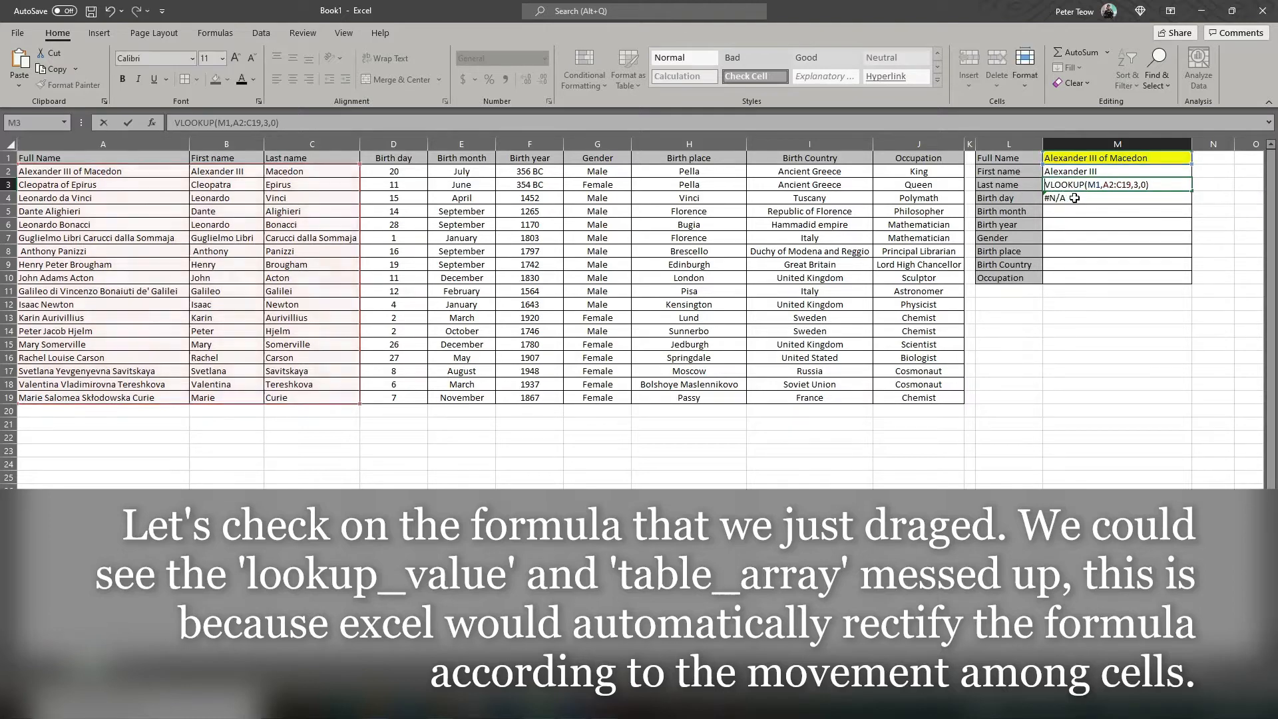
click(1091, 212)
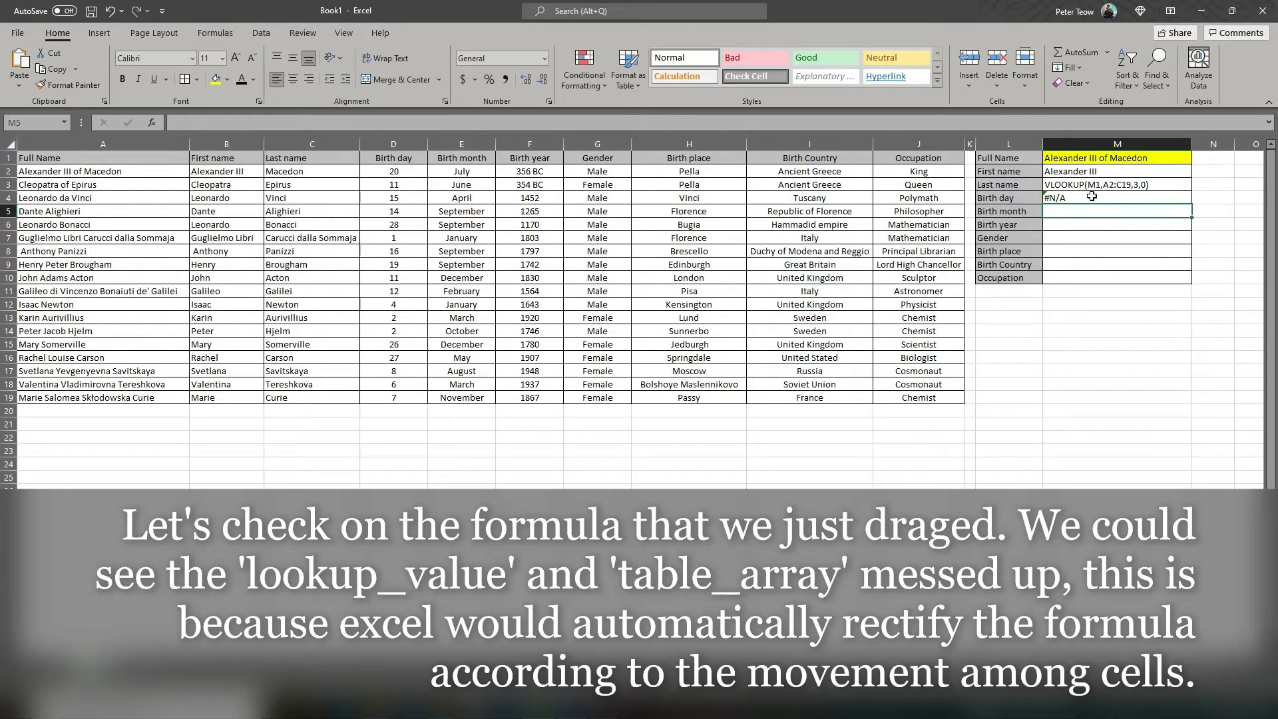
Step: Correct the Birth day formula in M4 to =VLOOKUP(M1,A2:C19,3,0)
double_click(1109, 198)
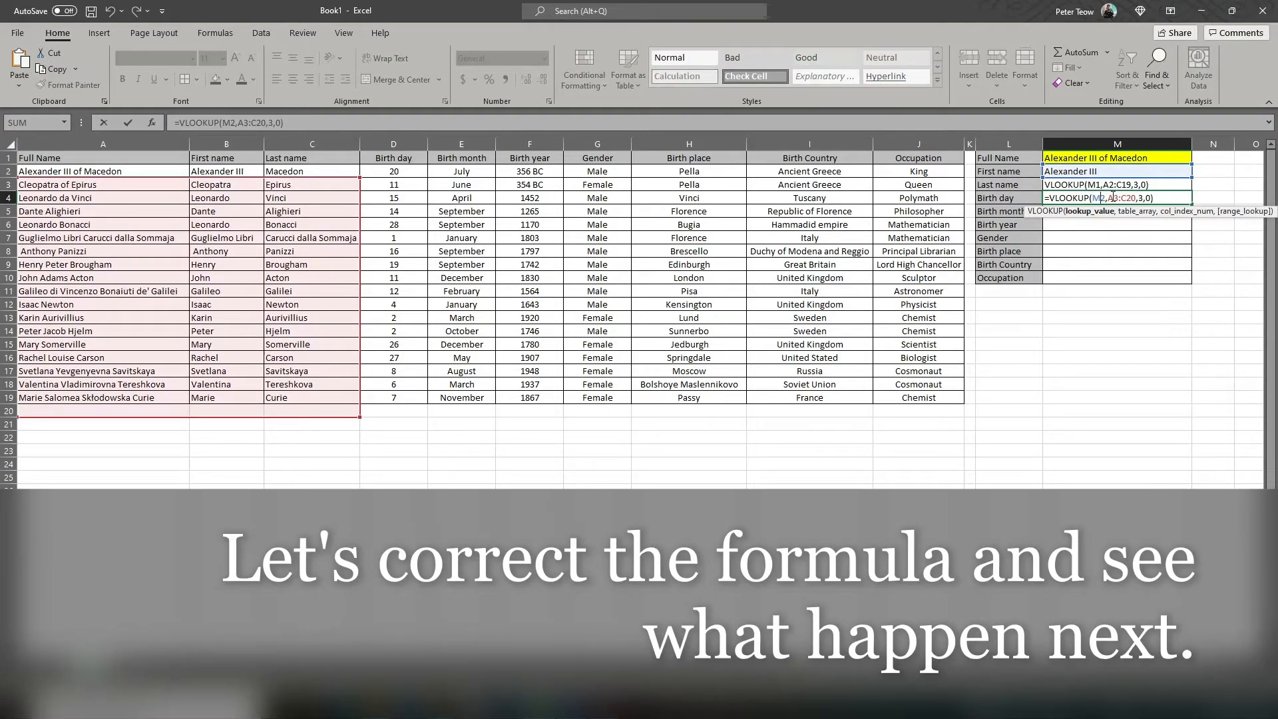
key(BackSpace)
text(1)
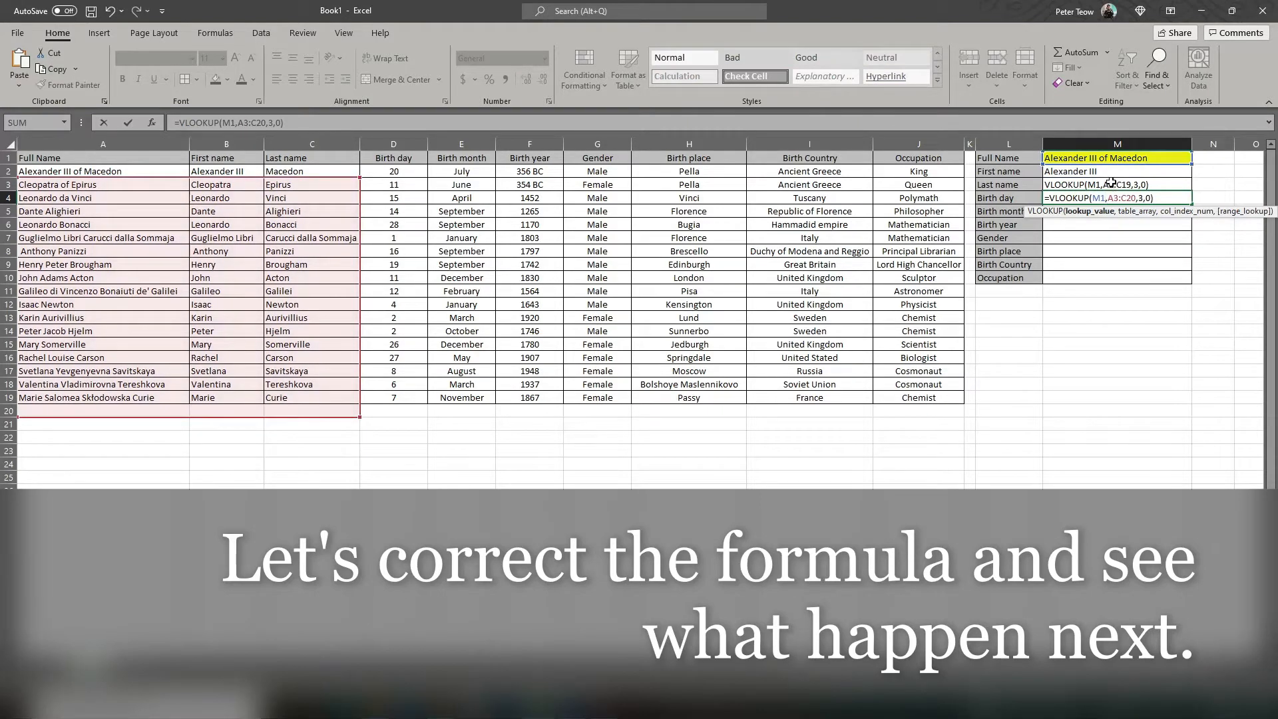
click(1118, 198)
key(BackSpace)
key(BackSpace)
text(A2)
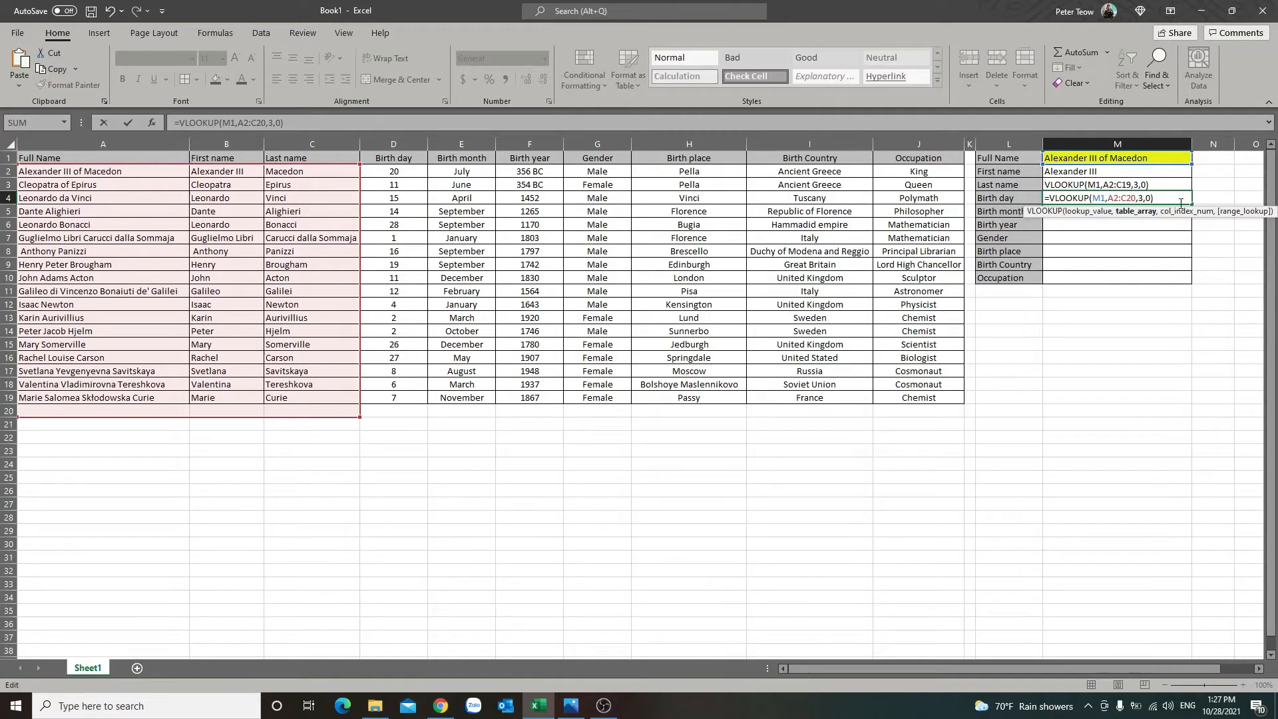
key(BackSpace)
key(BackSpace)
text(19)
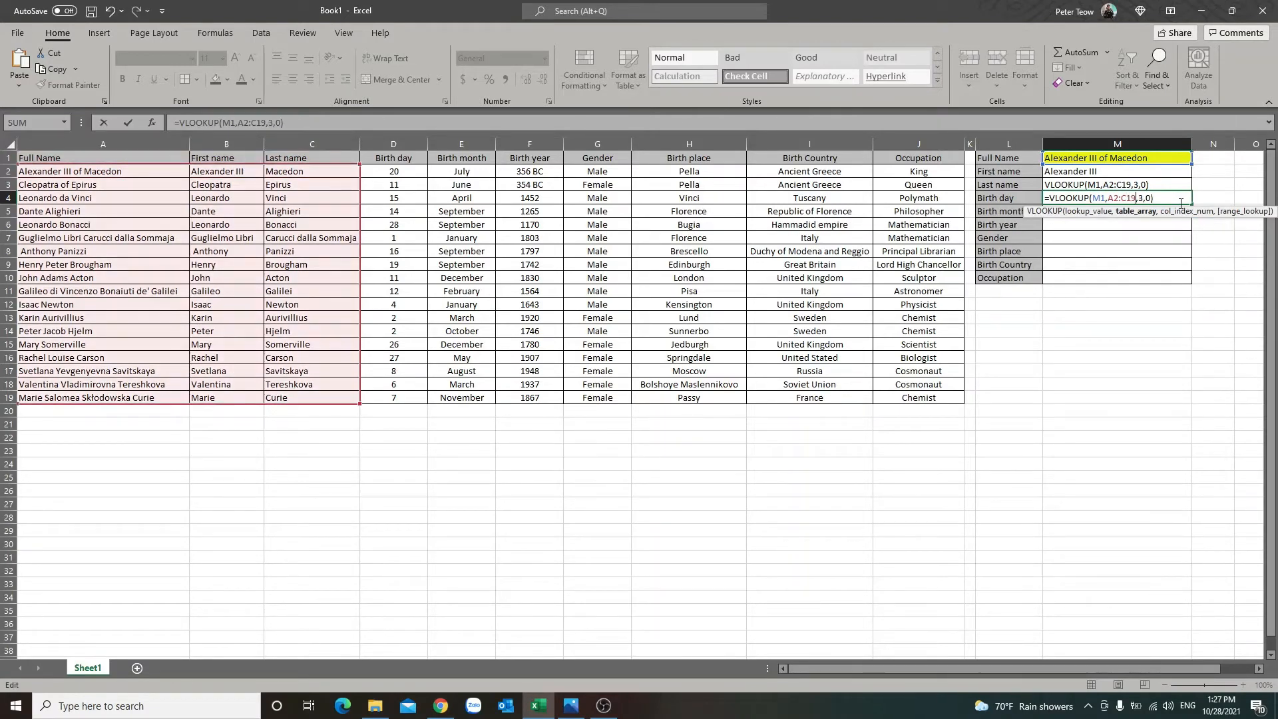
key(Return)
click(1073, 200)
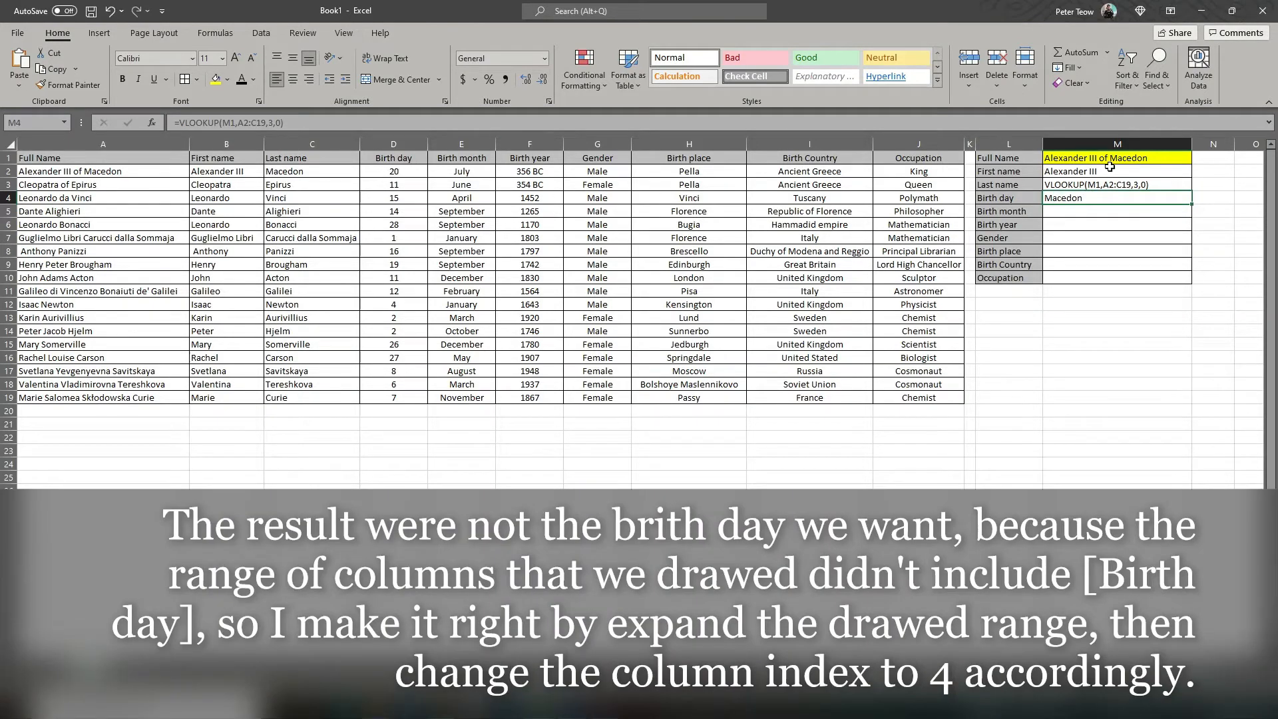
Step: Extend the table range in the Birth day formula in M4 to A2:D19 and set its column index to 4
double_click(1102, 197)
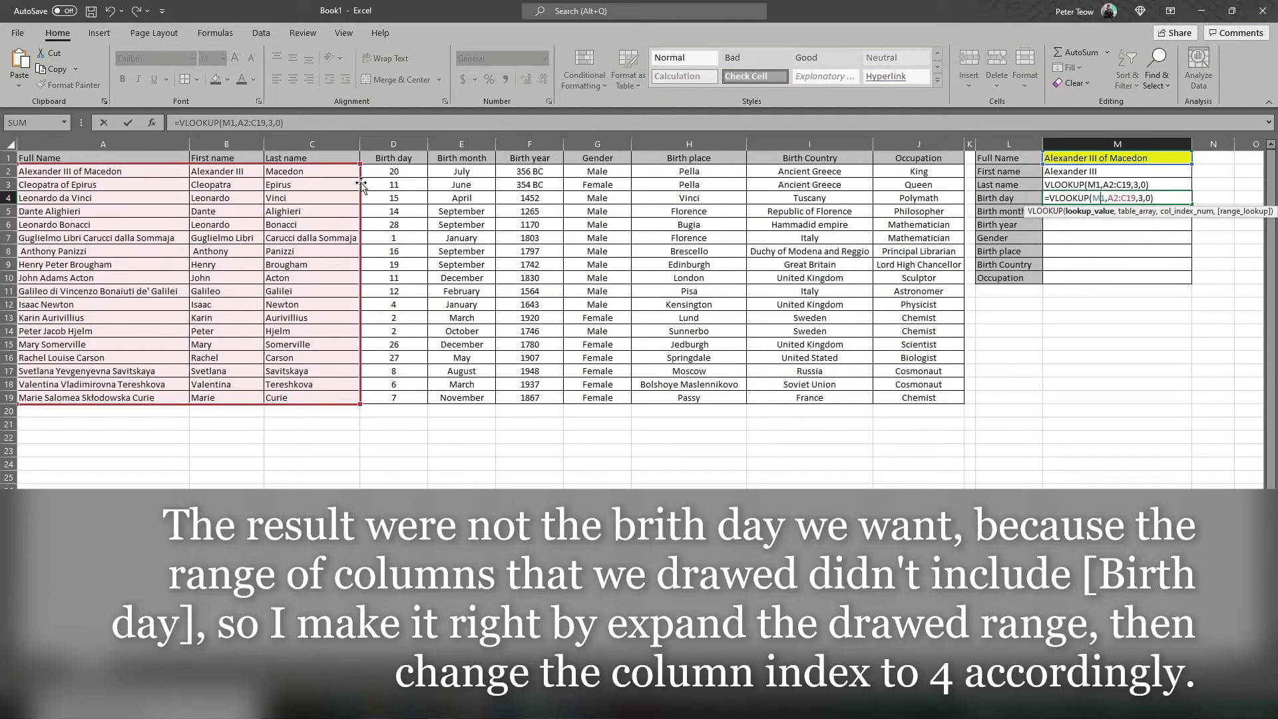
drag(391, 165, 409, 167)
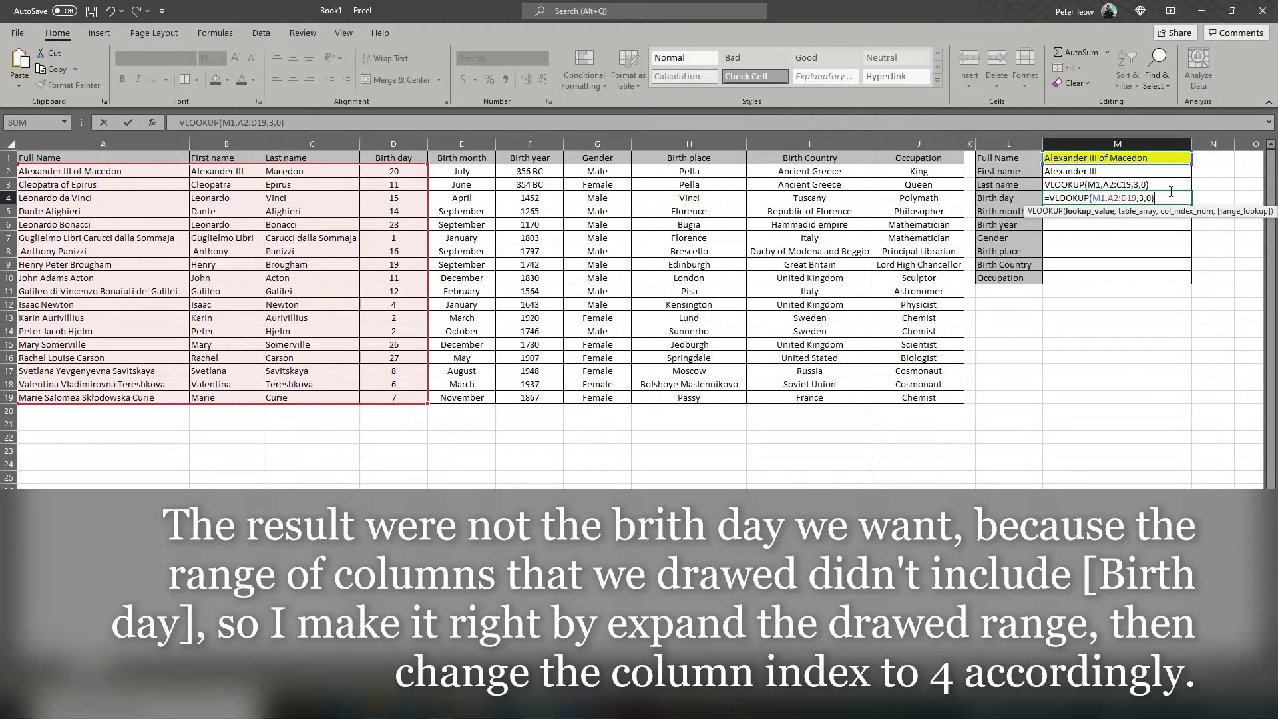
click(1143, 198)
key(BackSpace)
text(4)
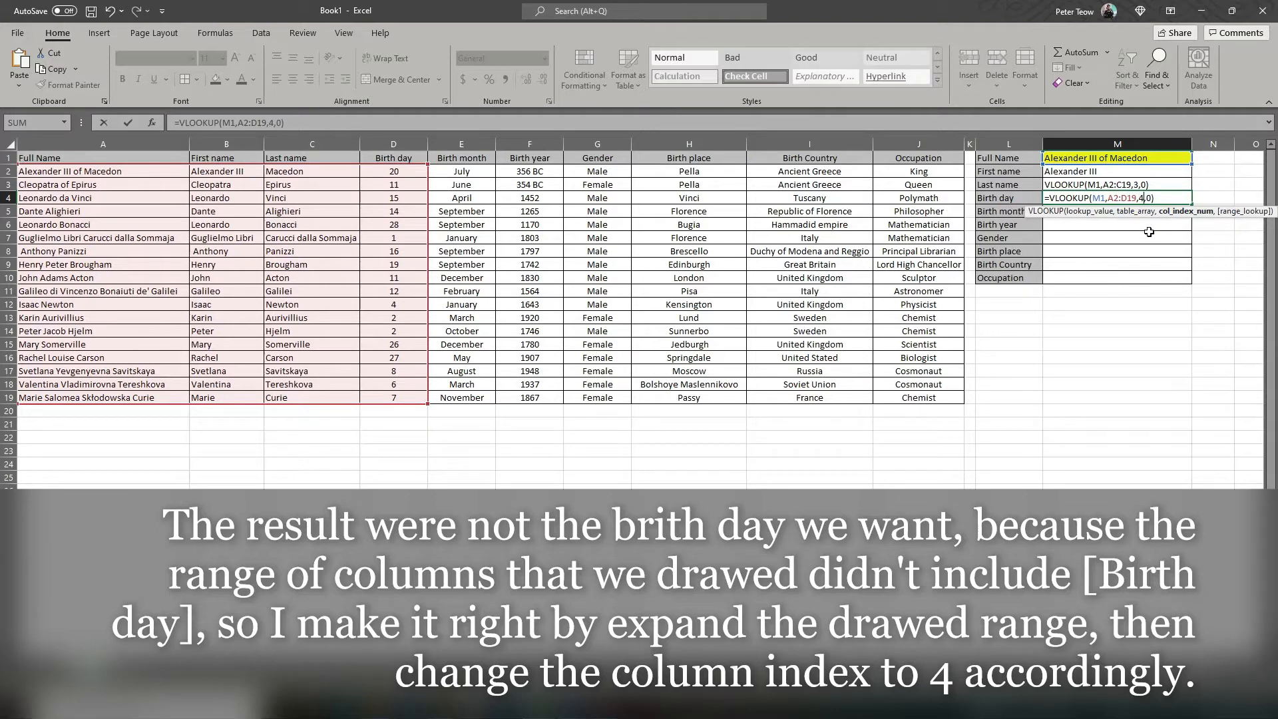
key(Return)
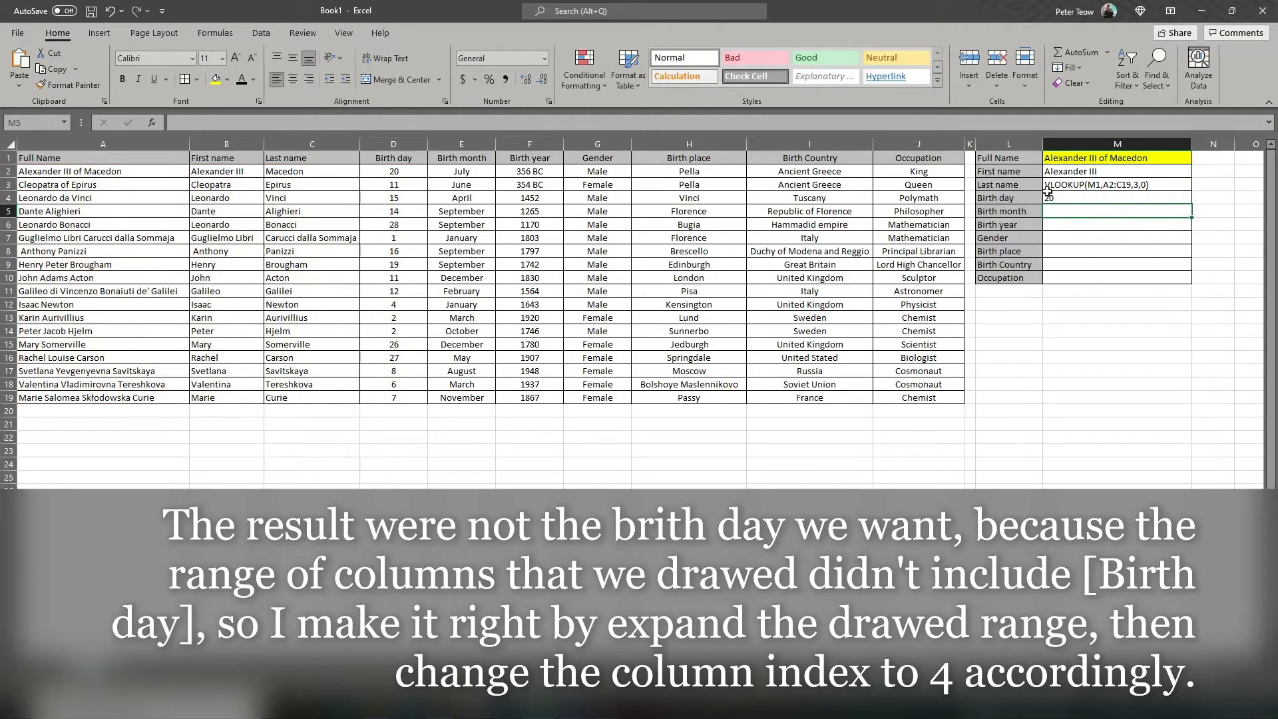
Step: Restore the leading equals sign of the Last name formula in M3
double_click(1109, 185)
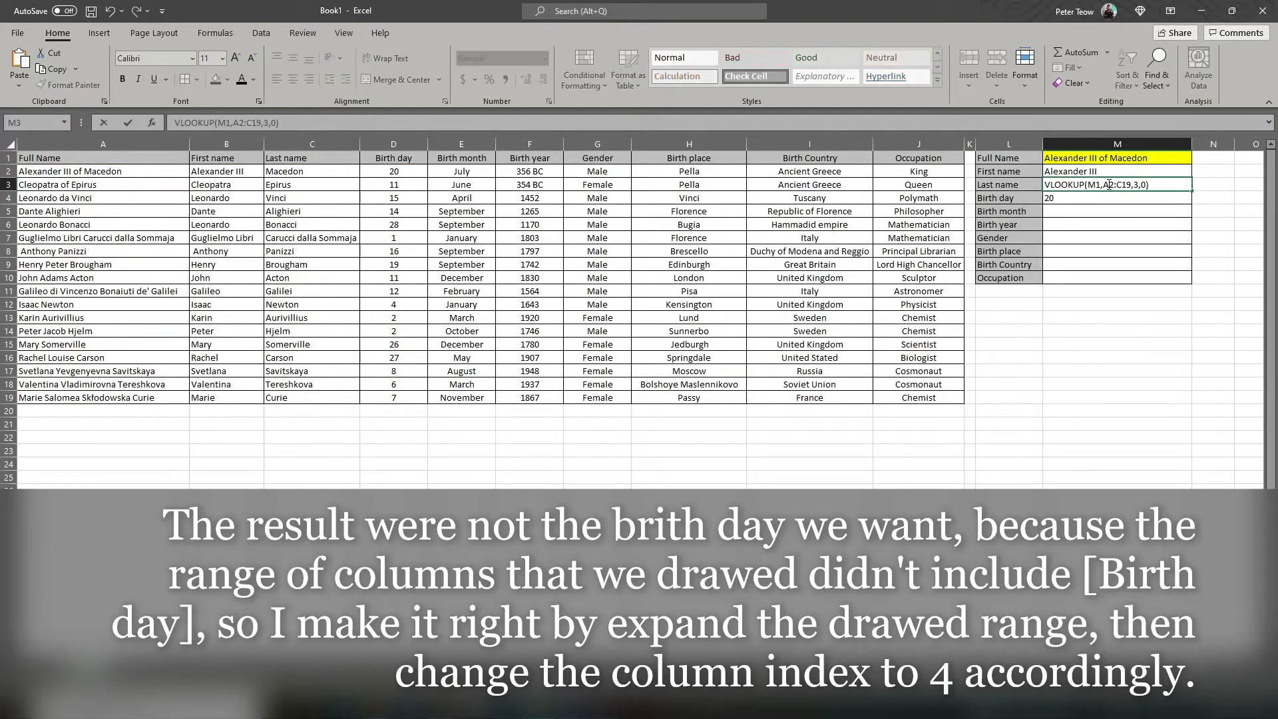
key(Return)
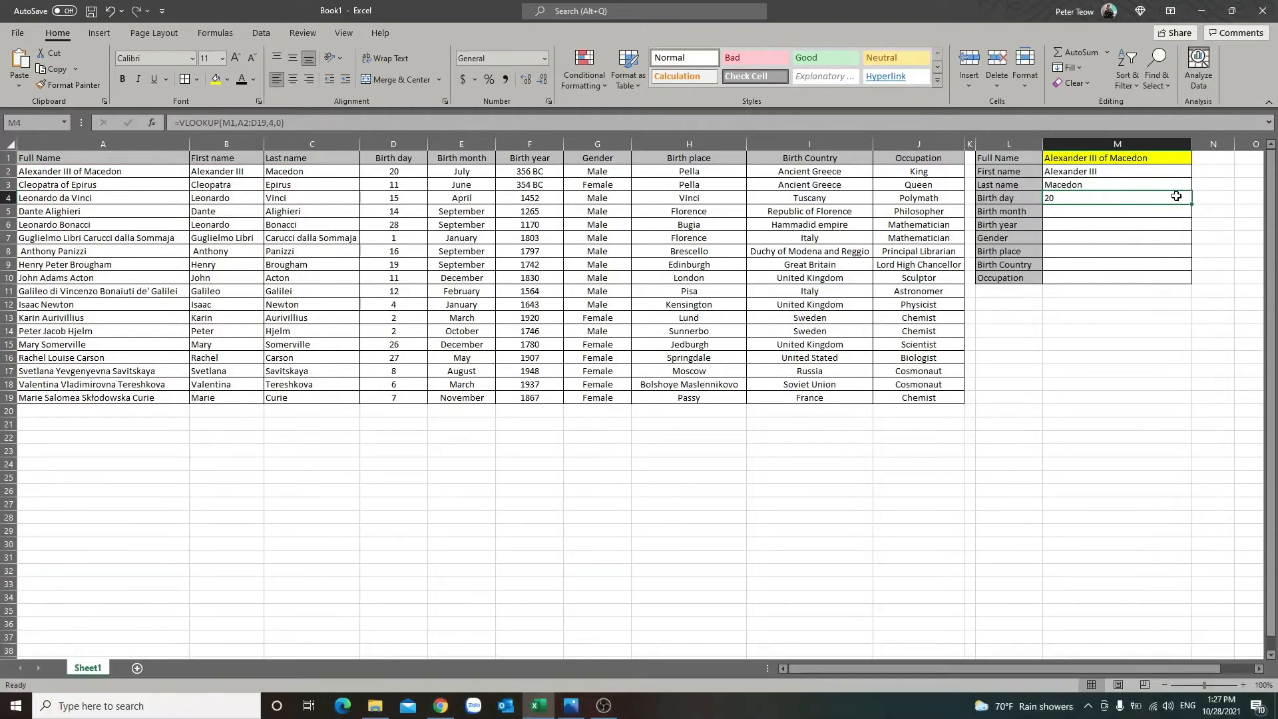
Step: Fill the Birth day formula from M4 into M5 and turn both formulas into plain text by removing their equals signs
drag(1191, 204, 1191, 219)
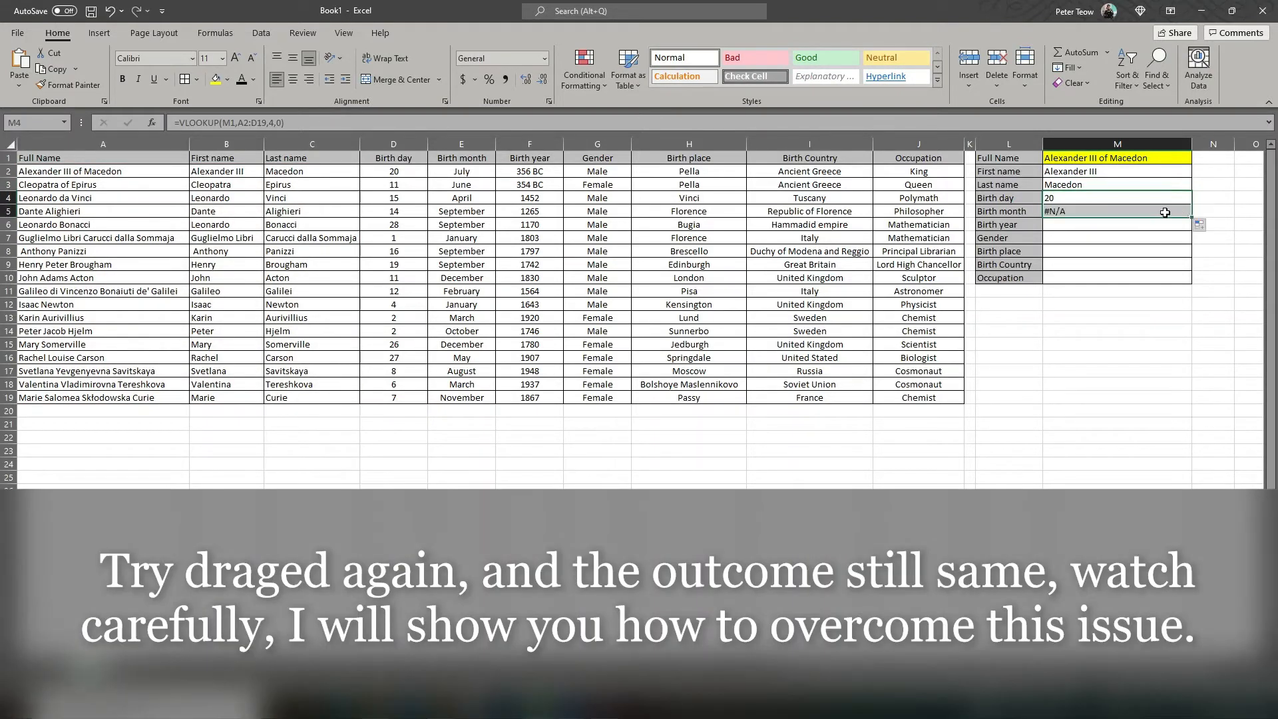
click(1160, 212)
double_click(1154, 199)
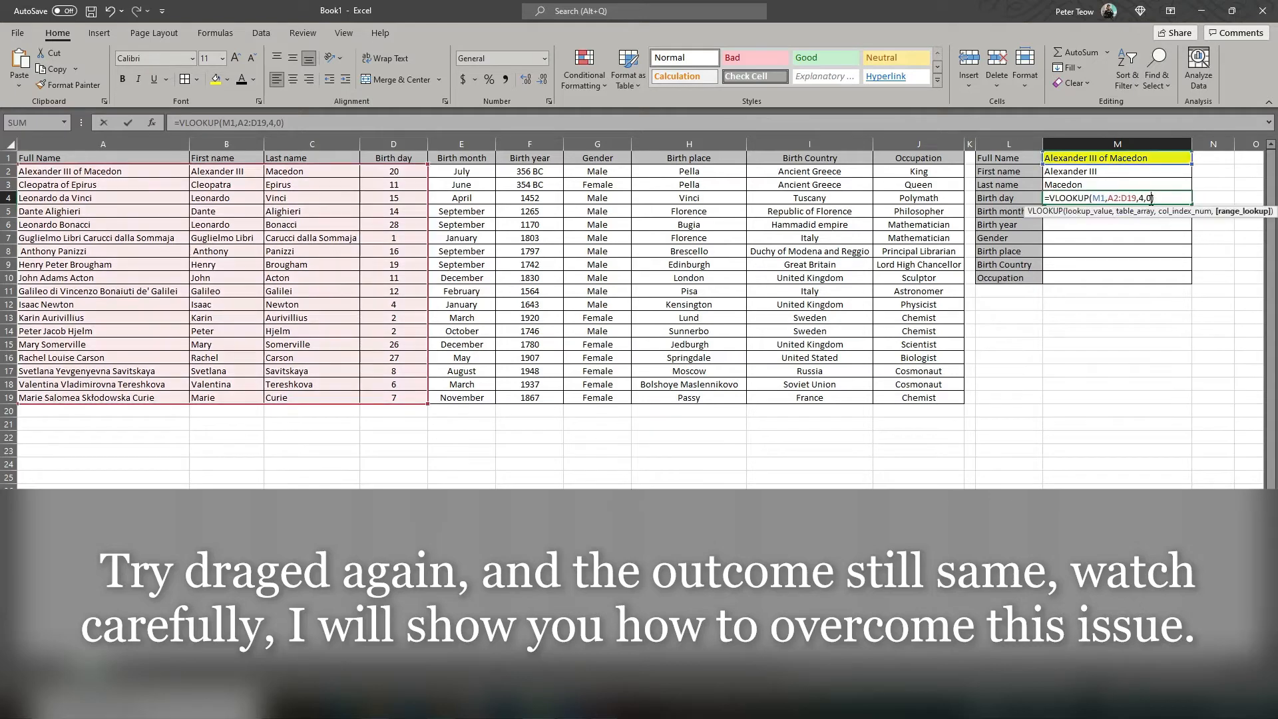
click(1048, 198)
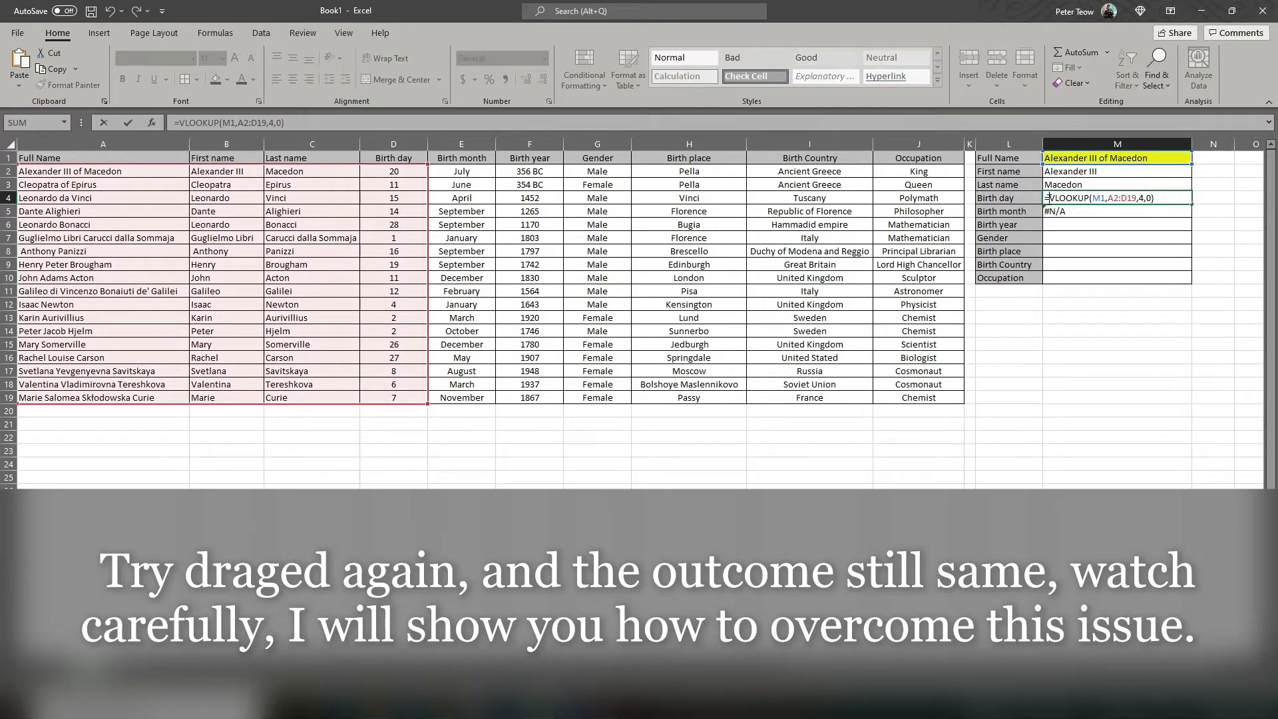
key(BackSpace)
click(1118, 174)
double_click(1108, 210)
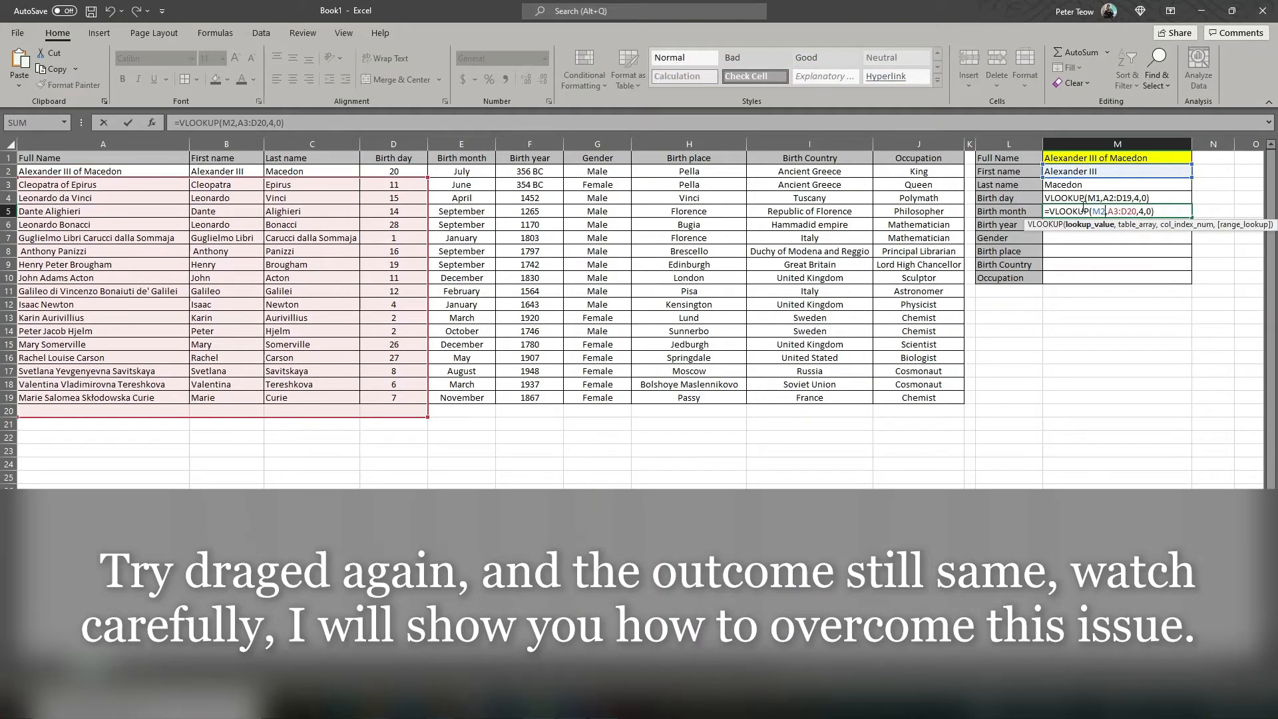
click(1050, 211)
key(BackSpace)
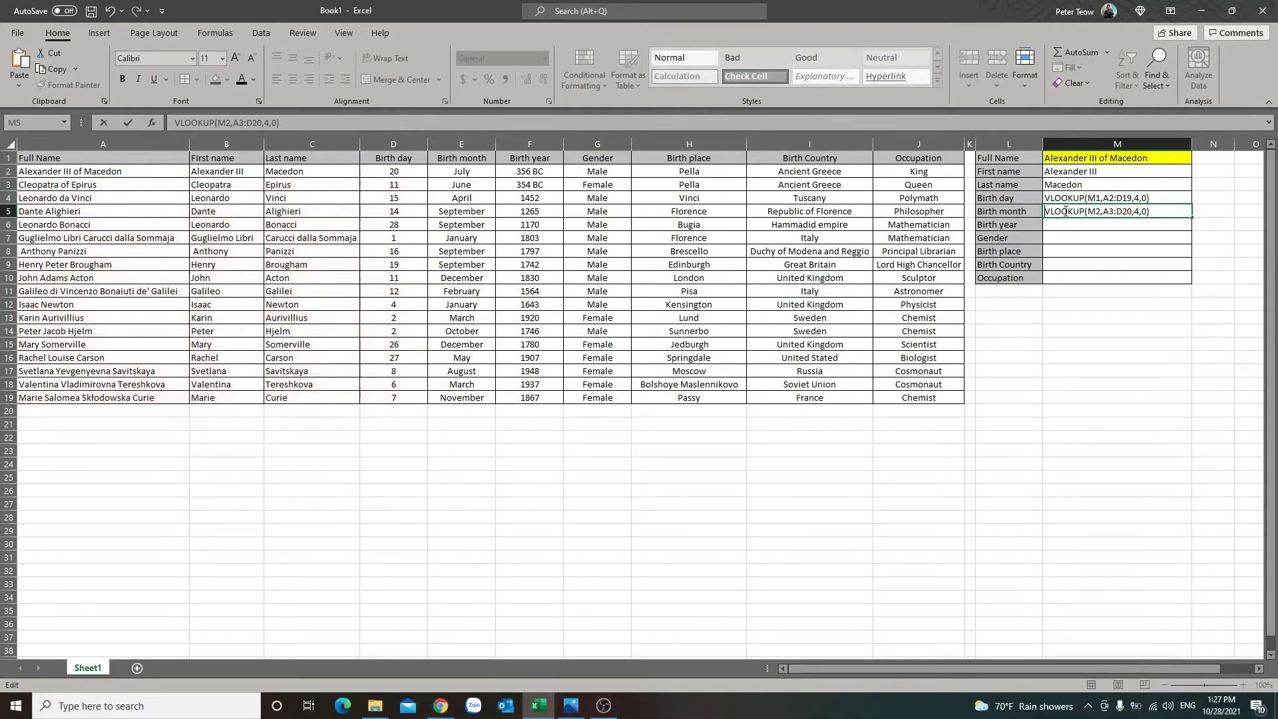
Step: Lock the row references in M4 with dollar signs and enter it as the live formula =VLOOKUP(M$1,A$2:D$19,4,0)
click(1099, 198)
double_click(1099, 198)
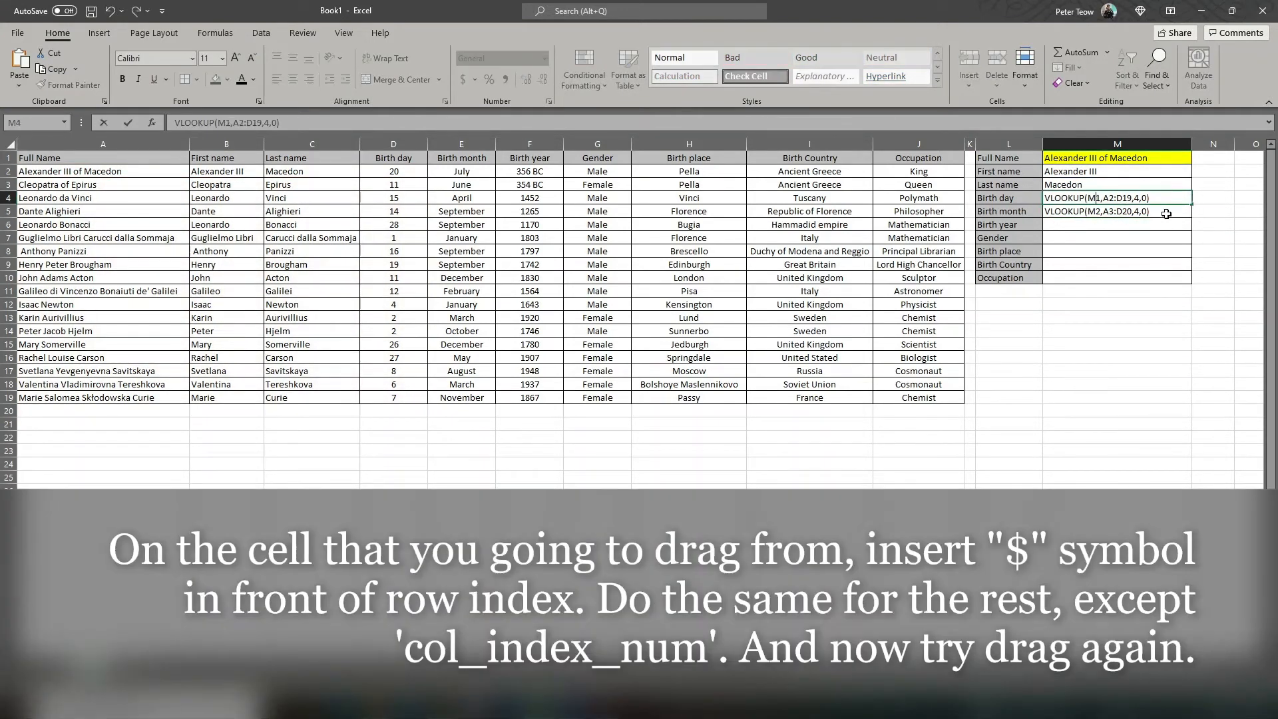
text($1,A)
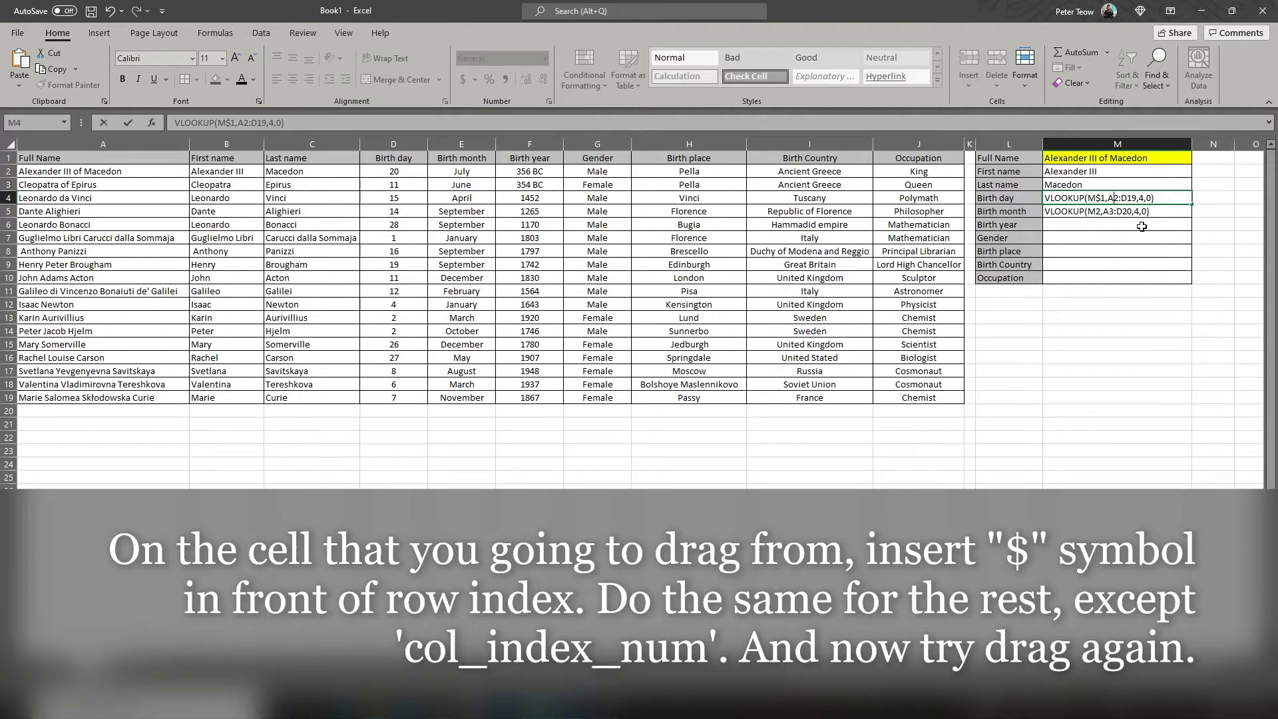
text($)
click(1132, 198)
text($)
key(Return)
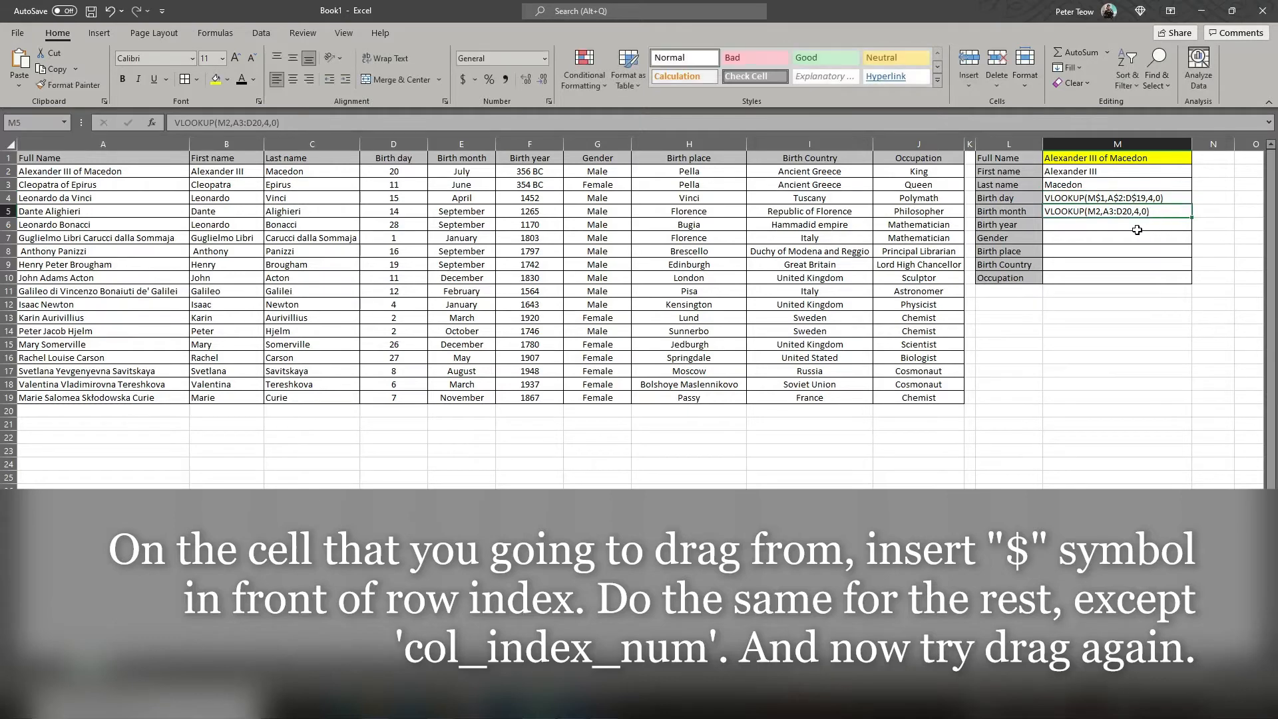
double_click(1045, 198)
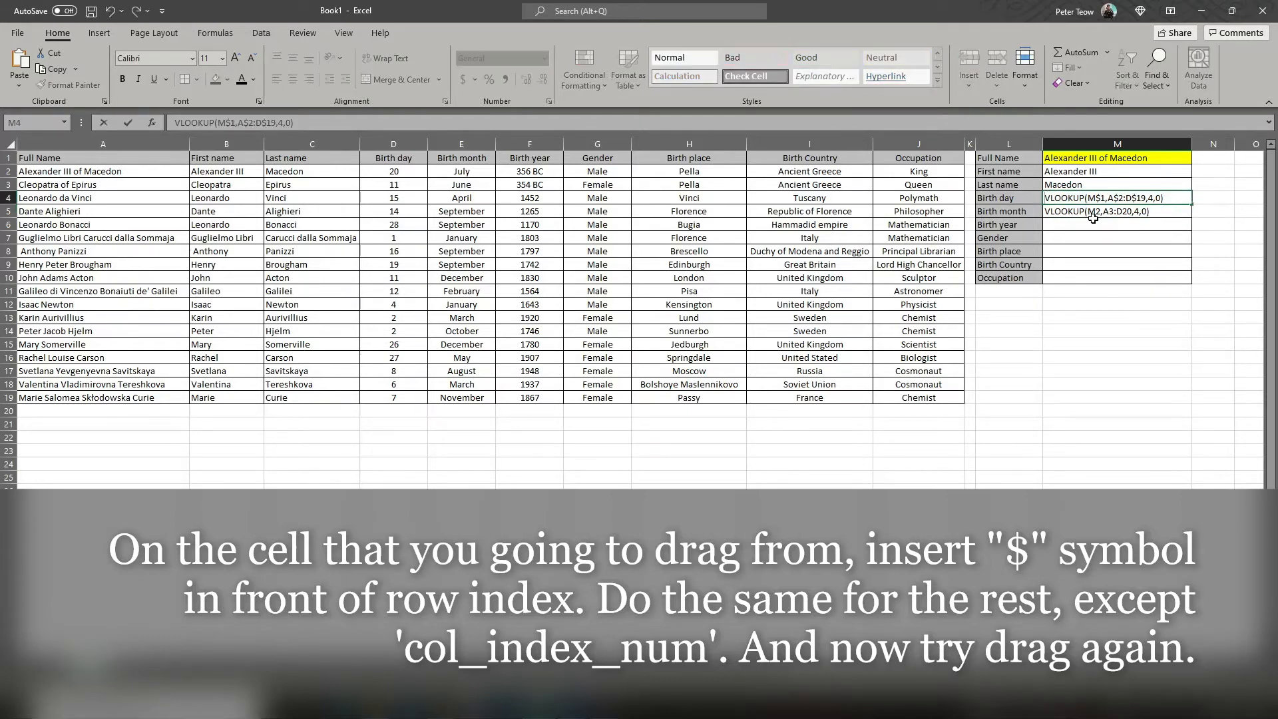
text(=)
key(Return)
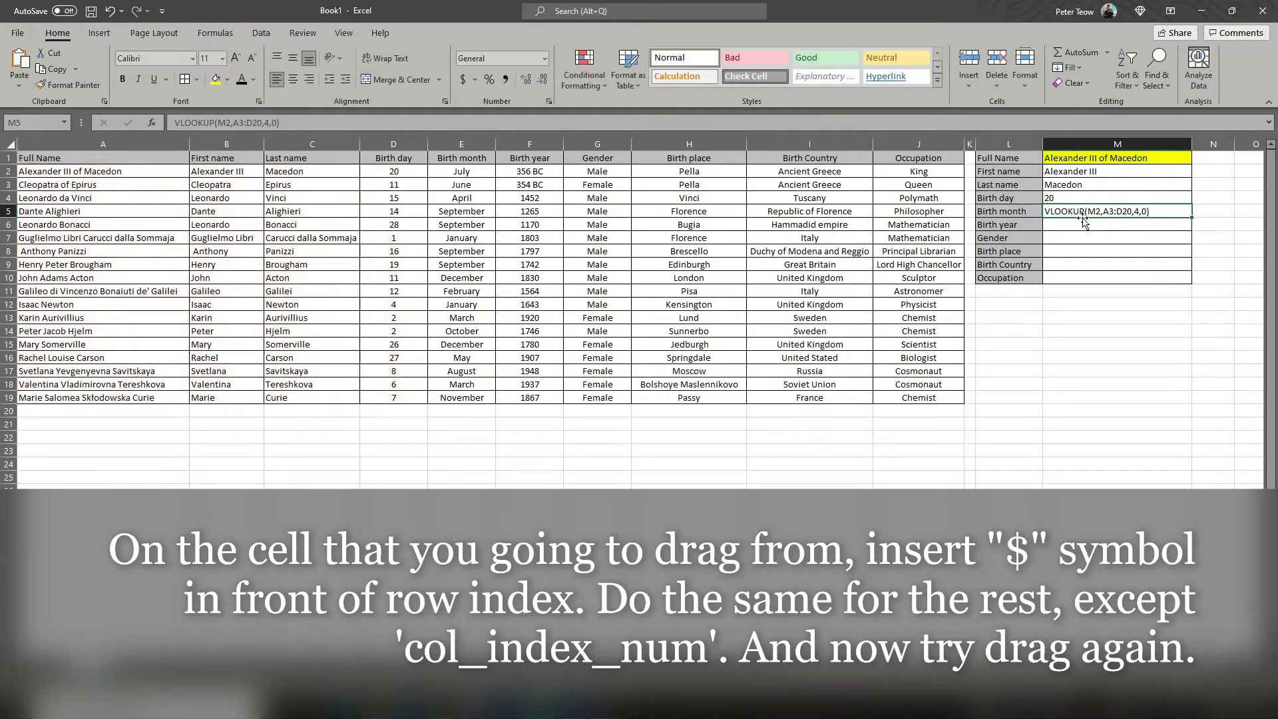
Step: Fill the row-locked Birth day formula from M4 down into the Birth month cell M5
click(1092, 200)
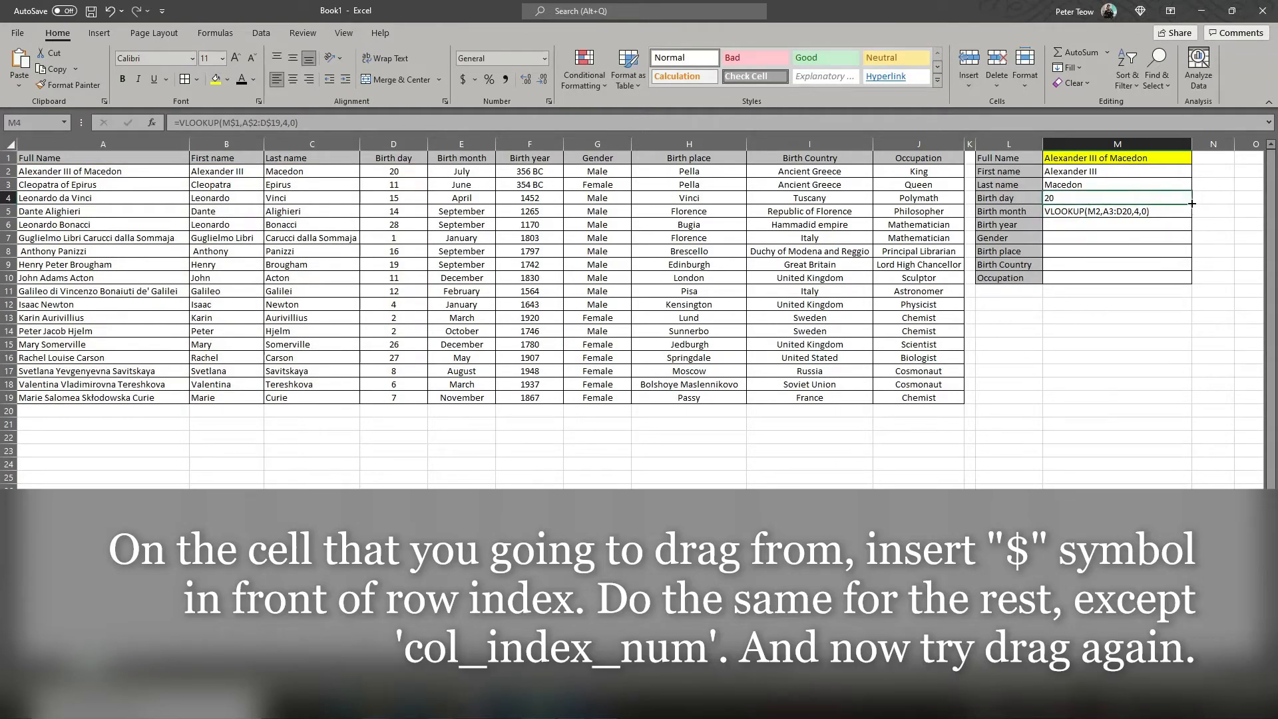
drag(1192, 203, 1192, 216)
click(1149, 195)
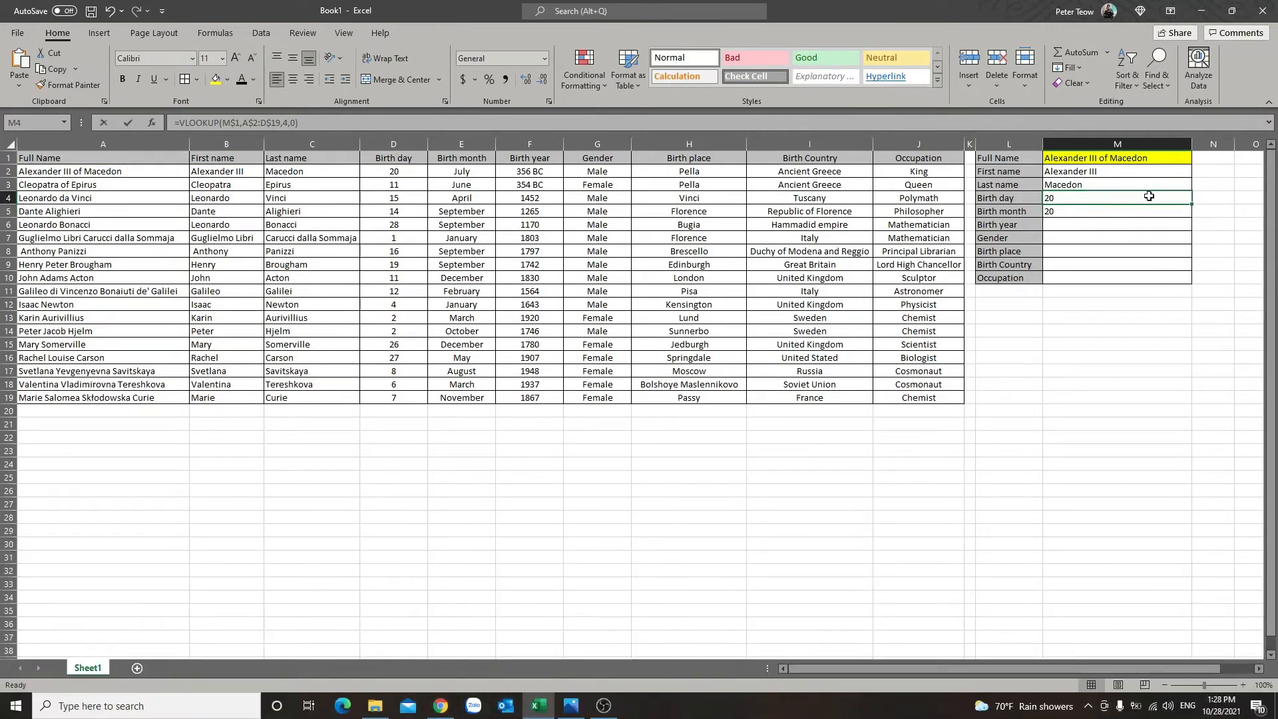
Step: Turn the formulas in M4 and M5 into plain text by removing their leading equals signs for comparison
double_click(1149, 196)
click(1050, 198)
key(BackSpace)
click(1078, 251)
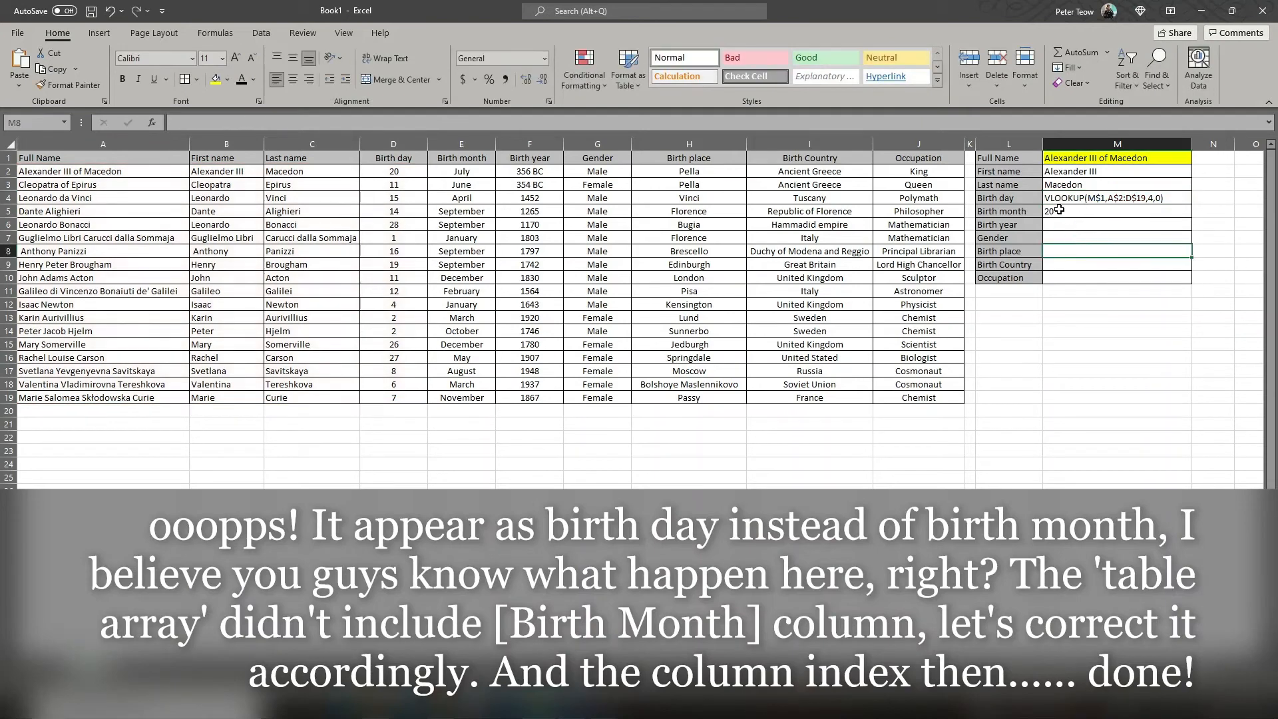
double_click(1059, 211)
click(1049, 212)
key(BackSpace)
click(1089, 237)
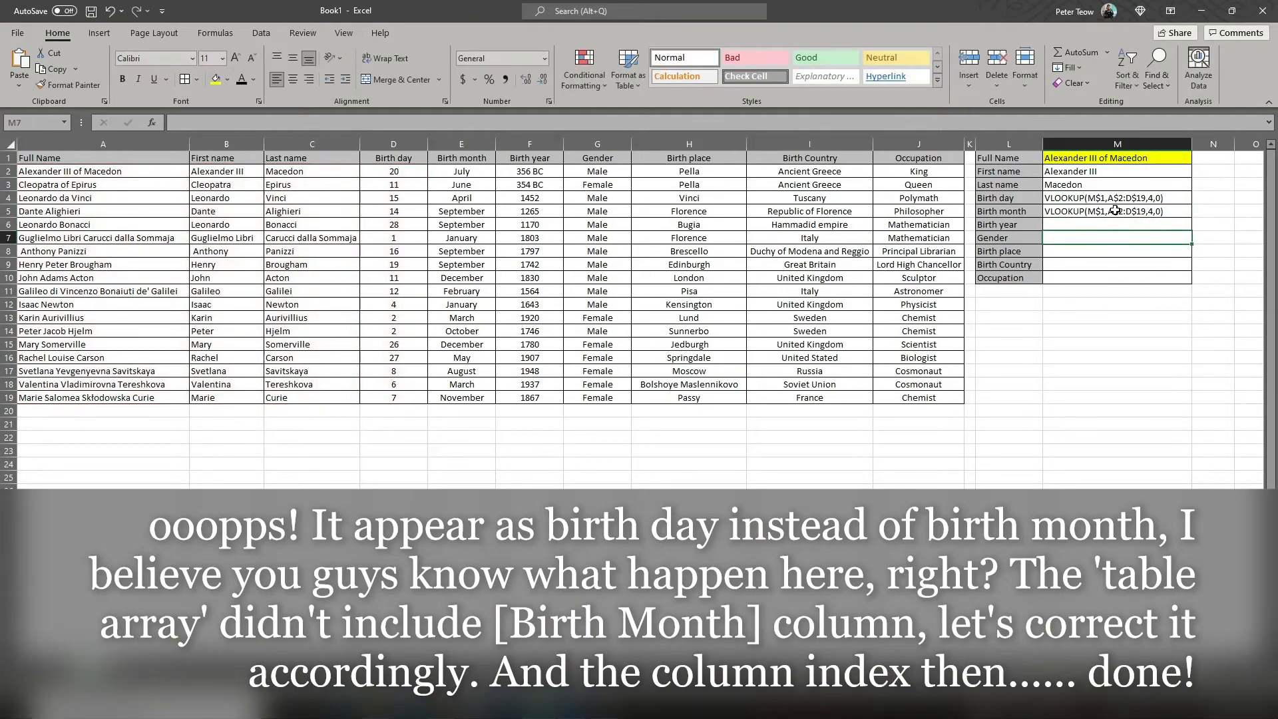
Step: Set the column index in the Birth month cell M5 to 5 and restore its leading equals sign
double_click(1149, 211)
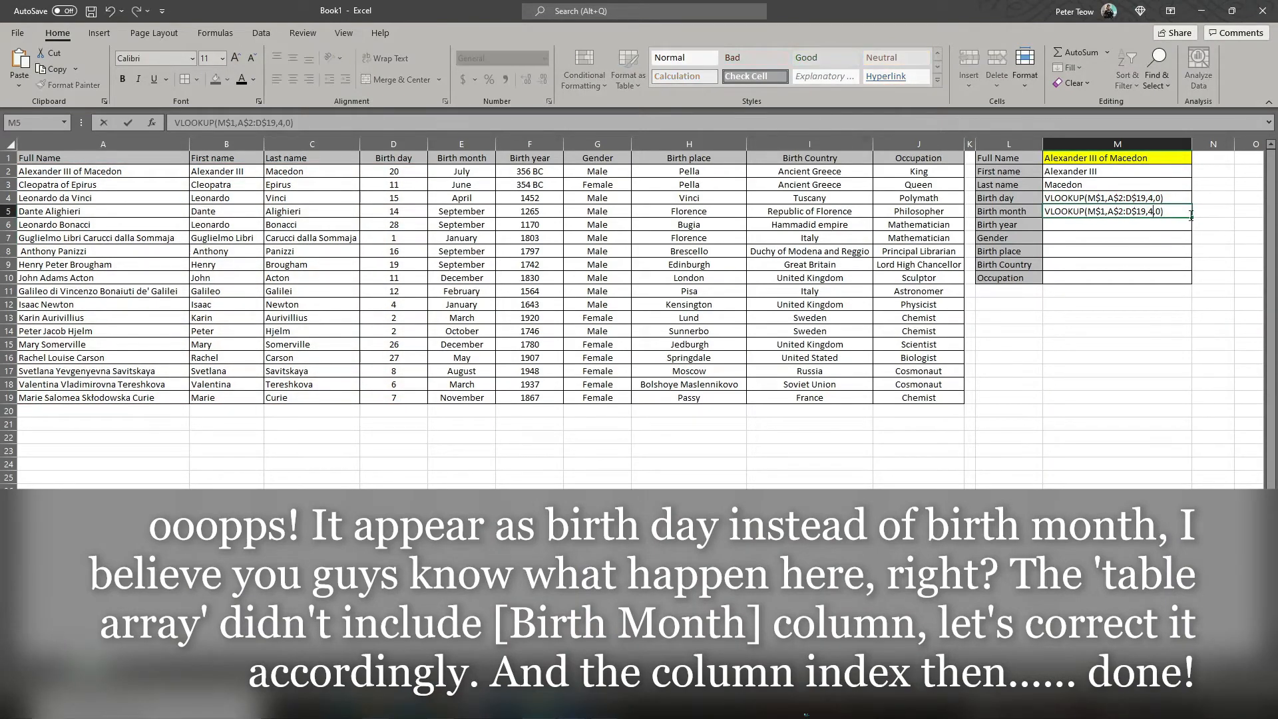
key(BackSpace)
text(5)
key(Home)
text(=)
key(Return)
click(1082, 211)
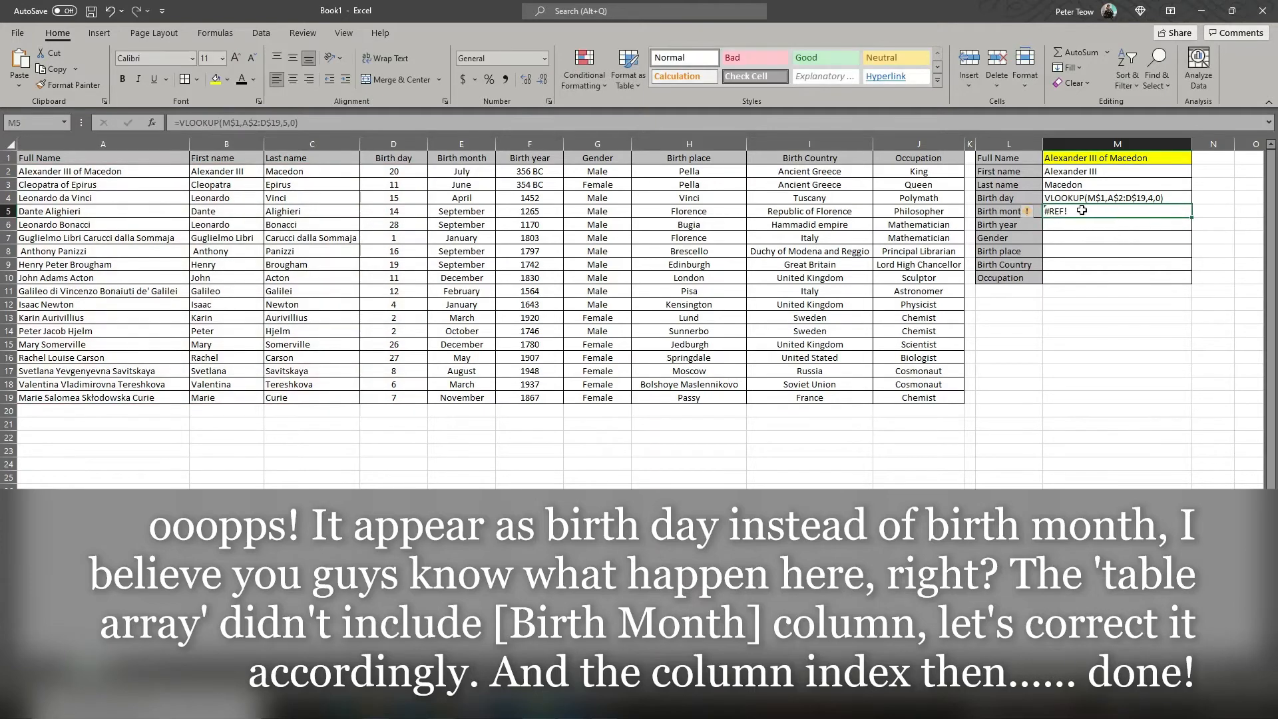
Step: Extend the table range in the Birth month formula in M5 to A$2:E$19 and make M4 a live formula again
double_click(1117, 210)
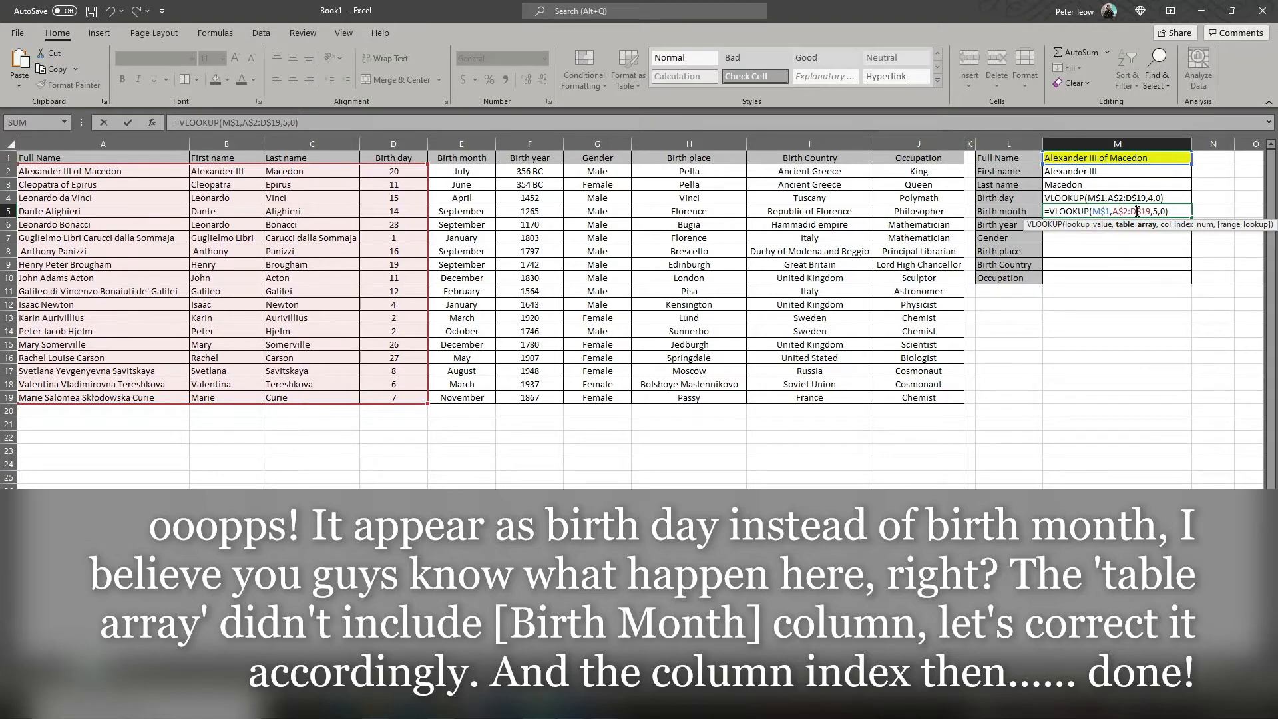
drag(429, 163, 476, 171)
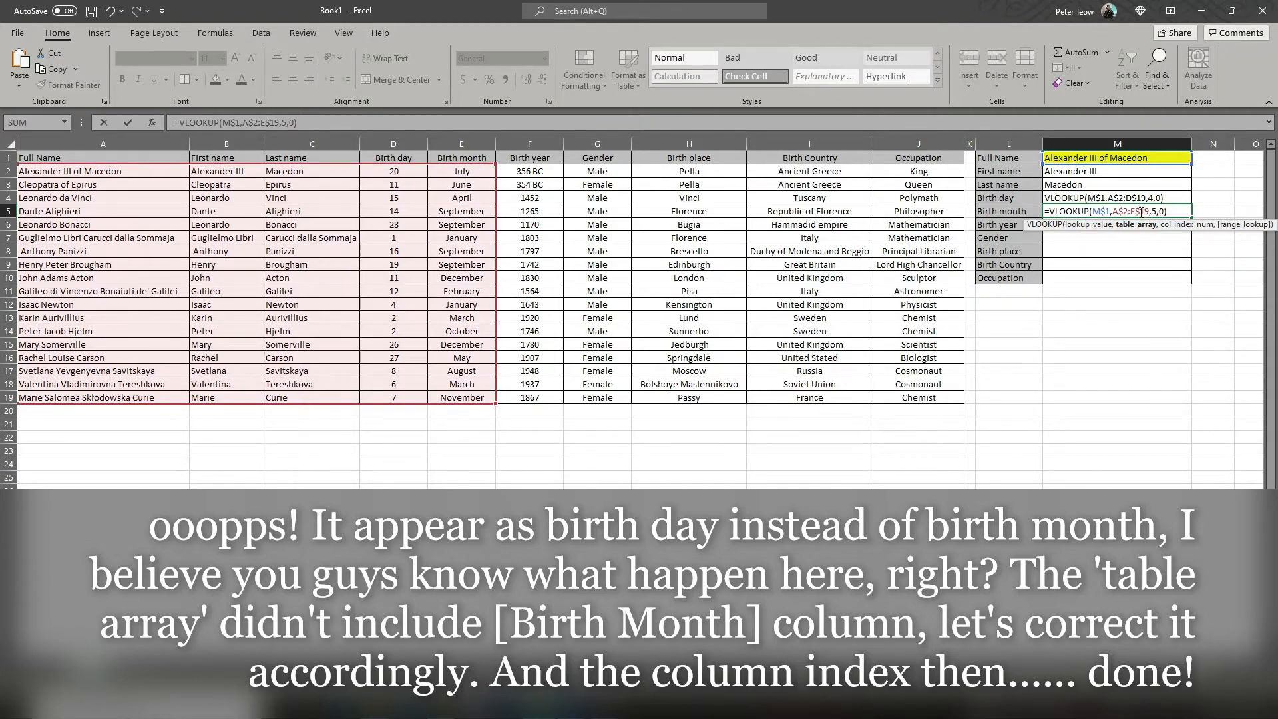
key(ctrl+Return)
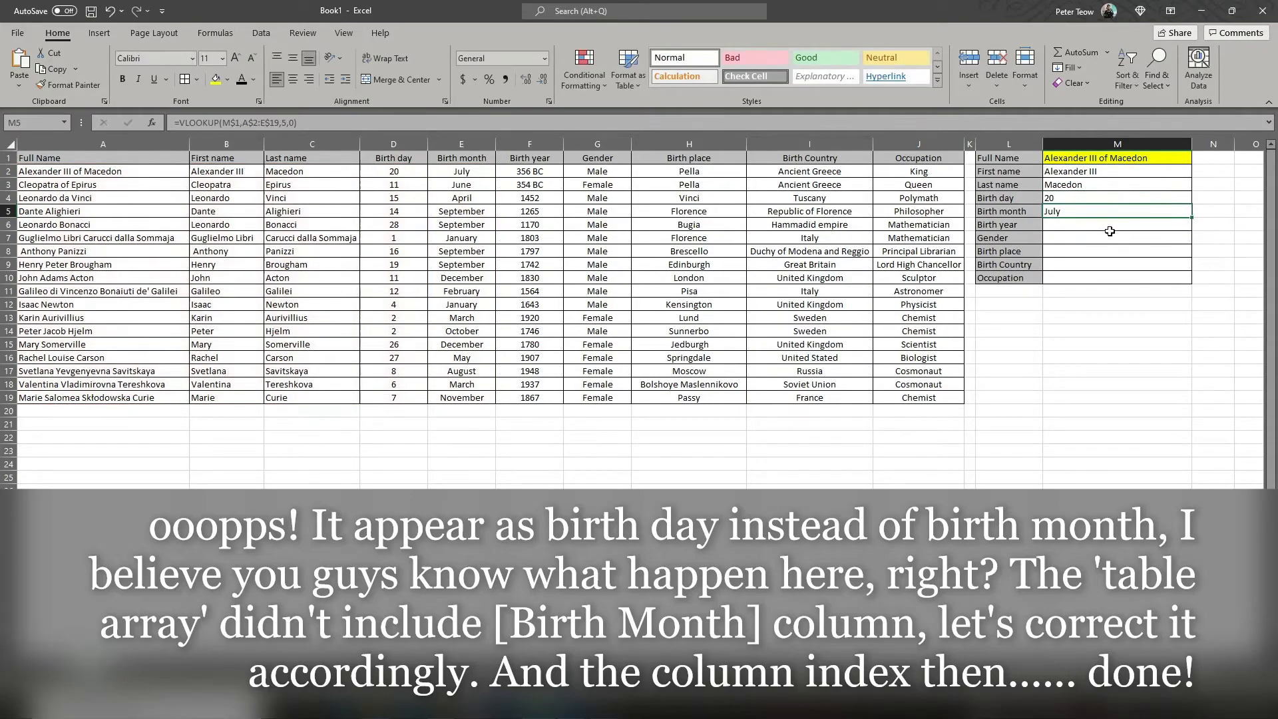
click(1120, 254)
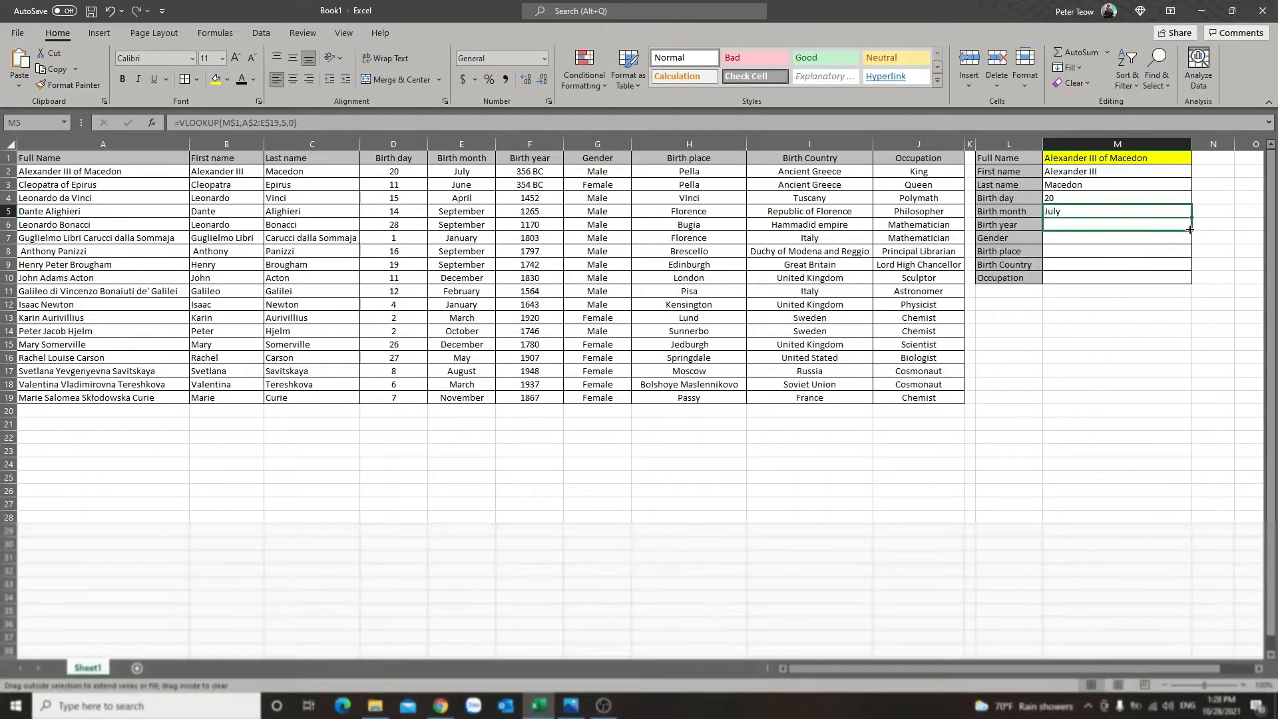
Step: Fill the Birth month formula from M5 down through the Gender cell M7 and compare the formulas in M5 and M6
drag(1191, 217, 1148, 237)
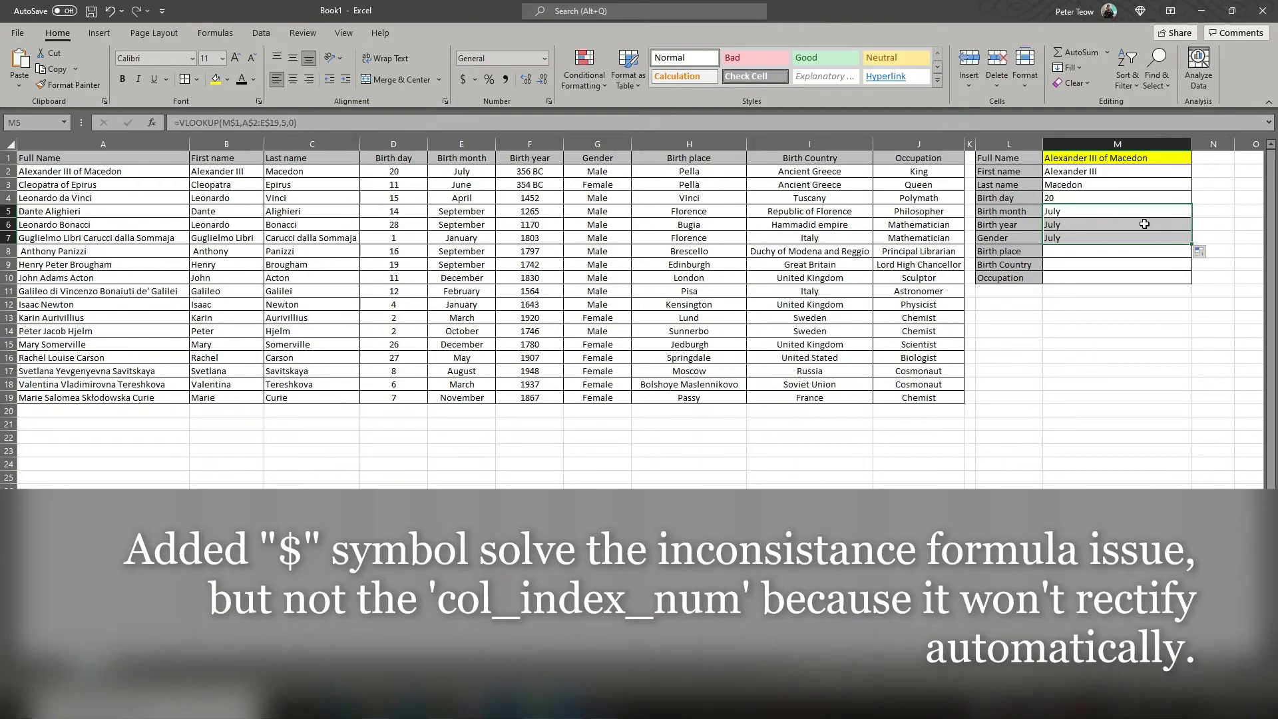
click(1144, 223)
click(1146, 210)
click(1143, 224)
double_click(1157, 224)
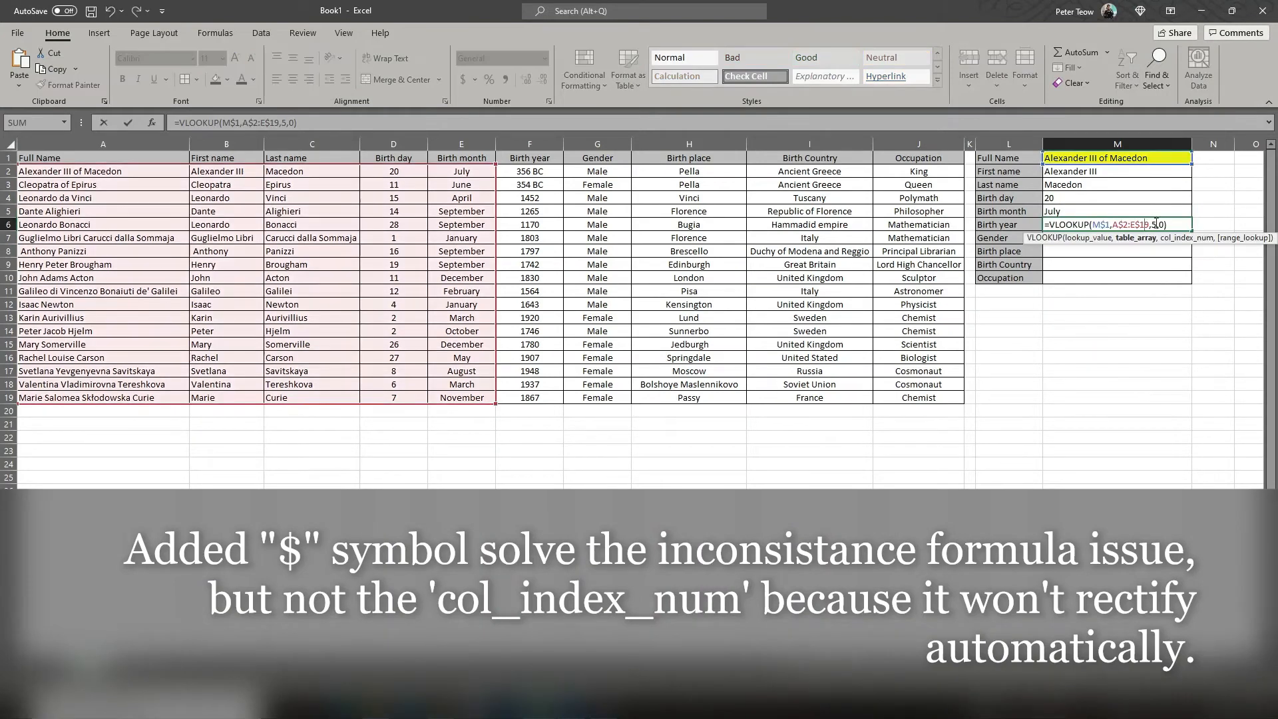
click(1148, 212)
double_click(1152, 212)
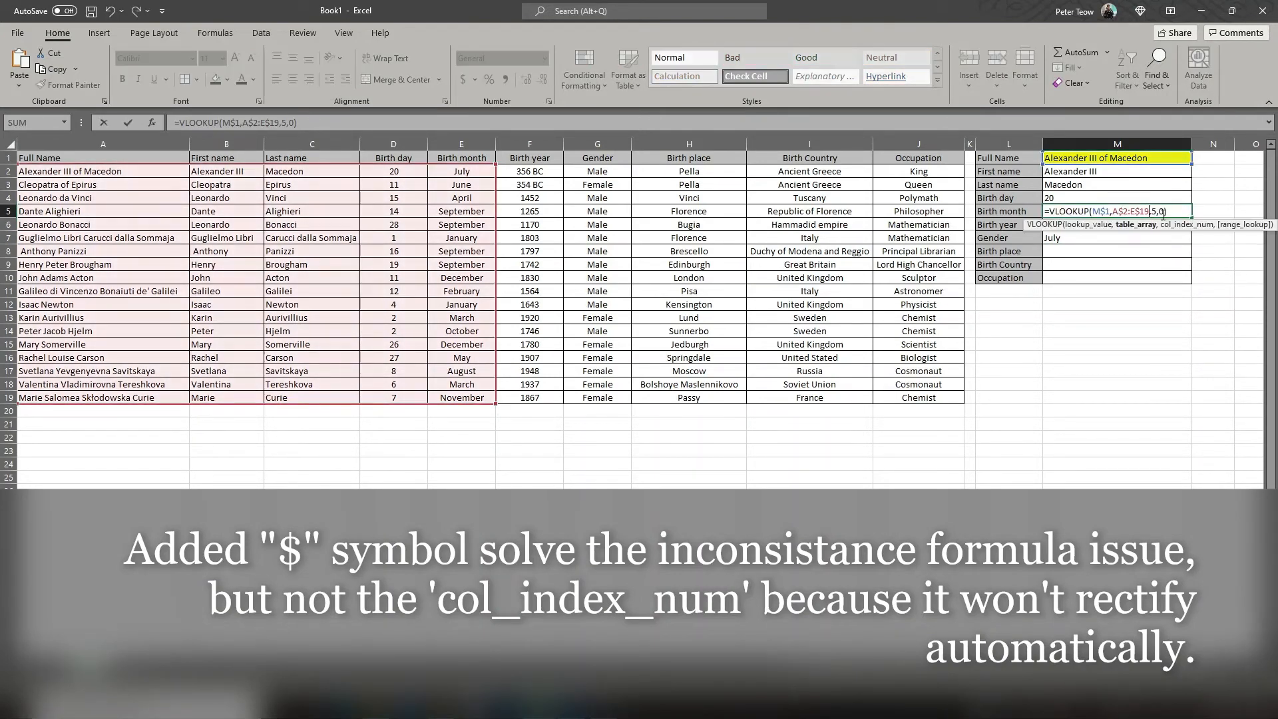
click(1151, 237)
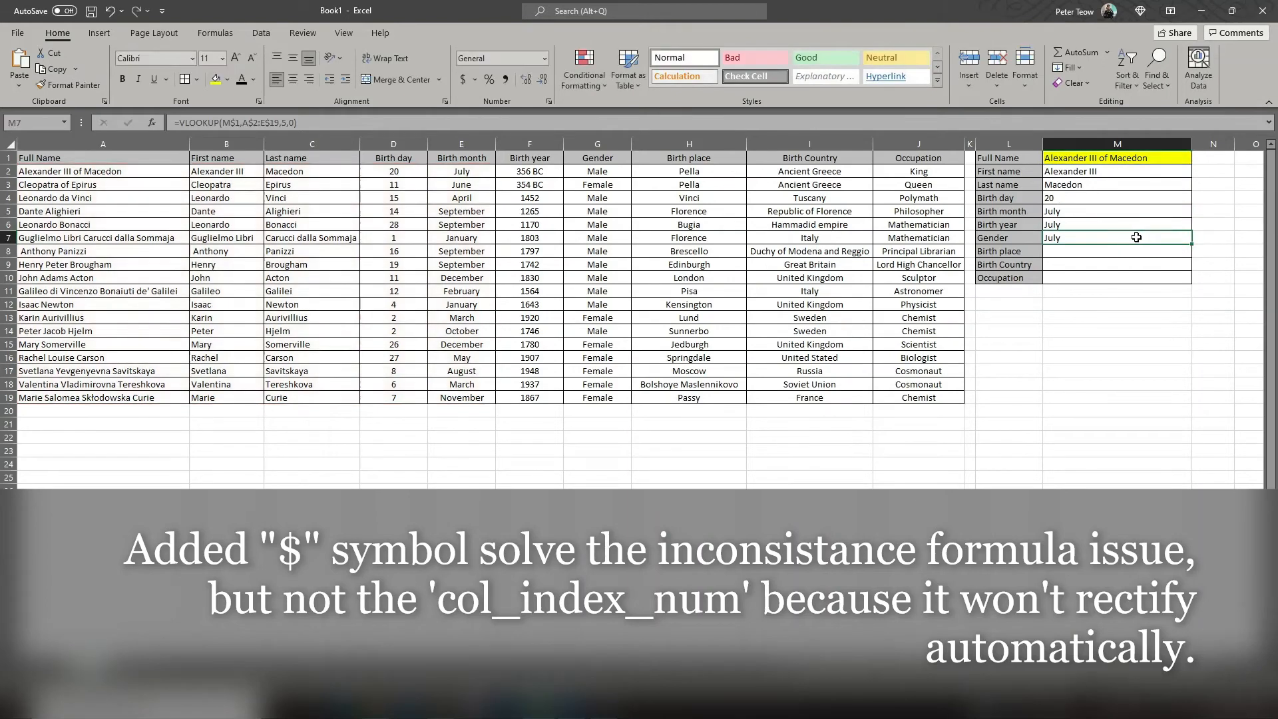
Step: Enter the column index numbers 1 to 9 in N1:N9 and 0 in N10 beside the lookup form
double_click(1151, 238)
key(Escape)
click(1217, 160)
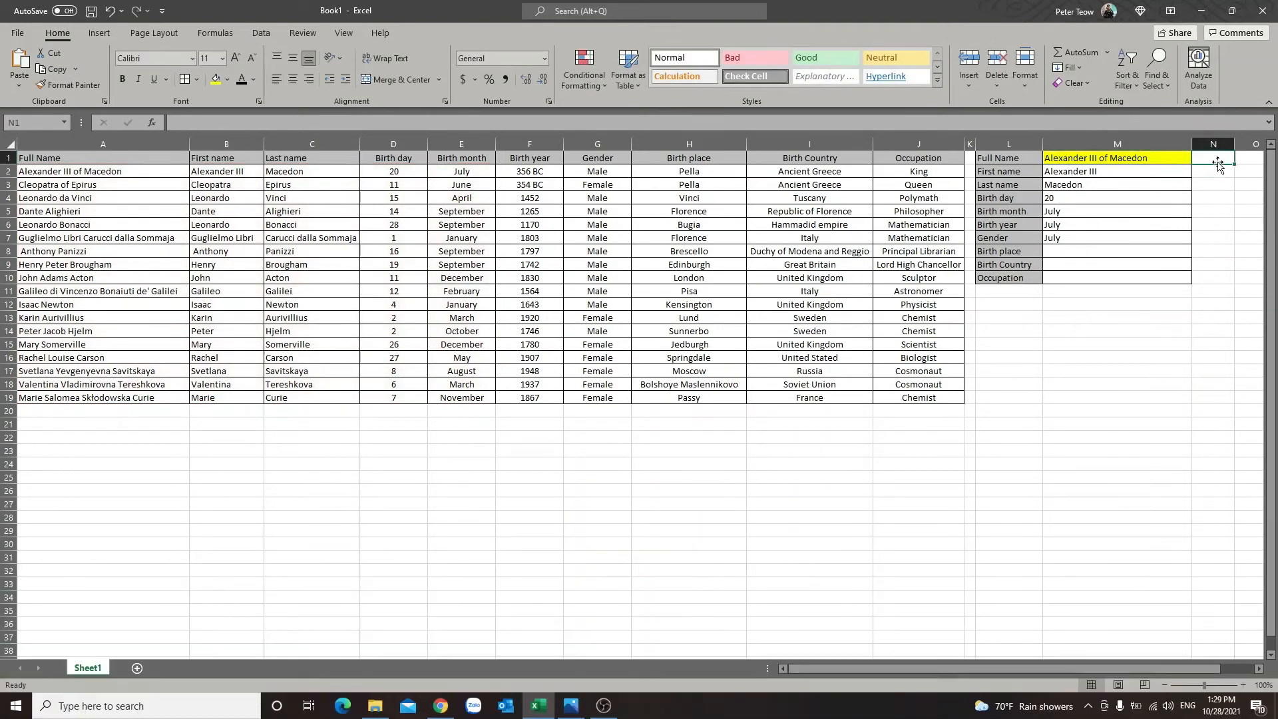
text(1)
key(Return)
text(2)
key(Return)
text(3)
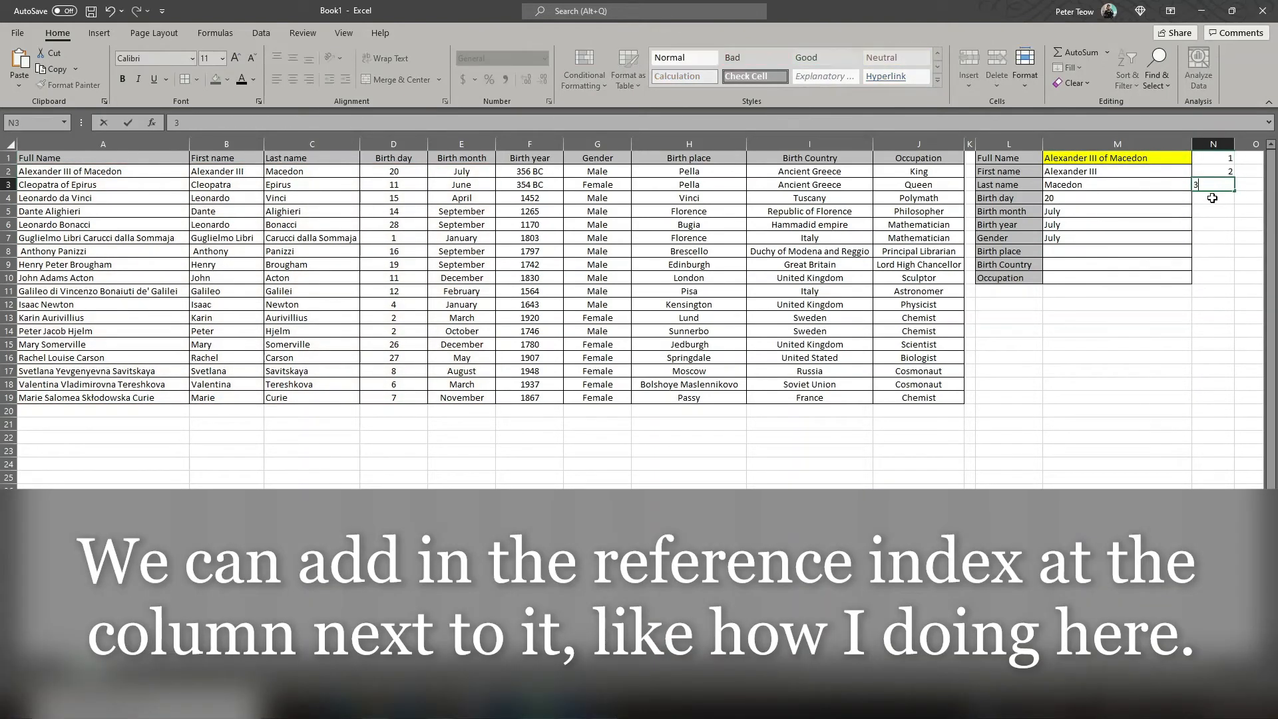
key(Return)
text(4)
key(Return)
text(5)
key(Return)
text(6)
key(Return)
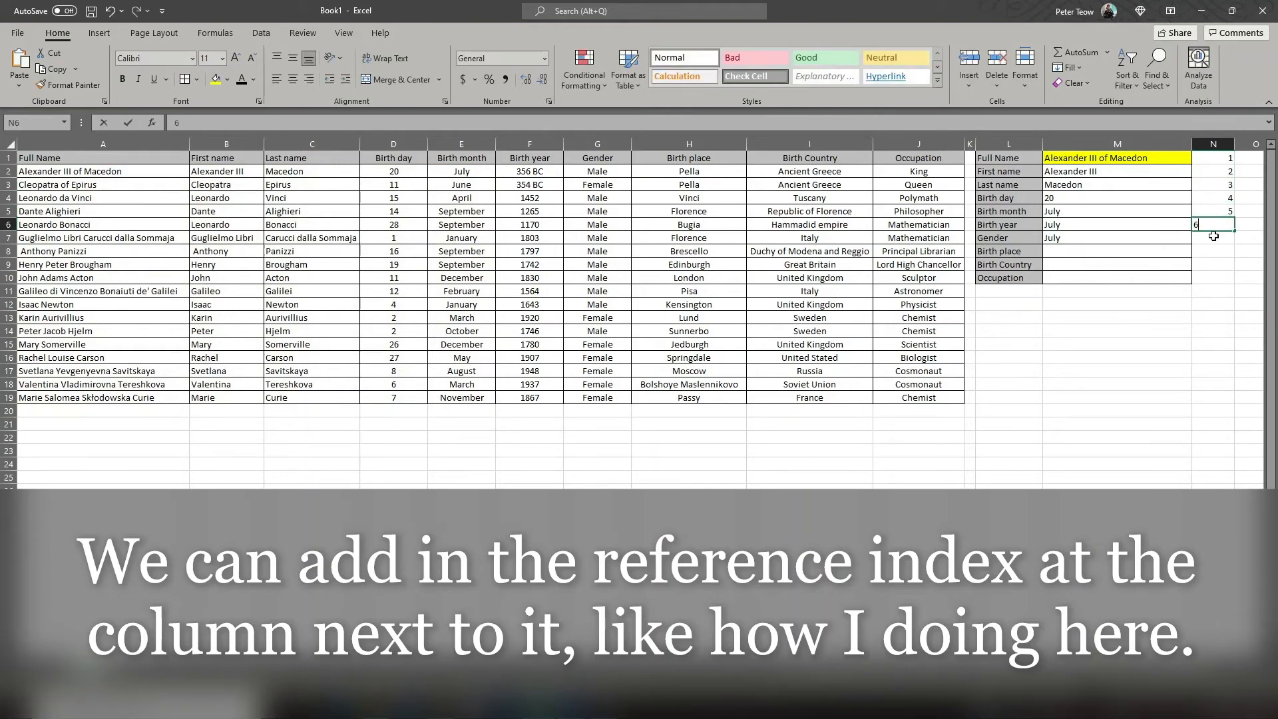
text(7)
key(Return)
text(8)
key(Return)
text(9)
key(Return)
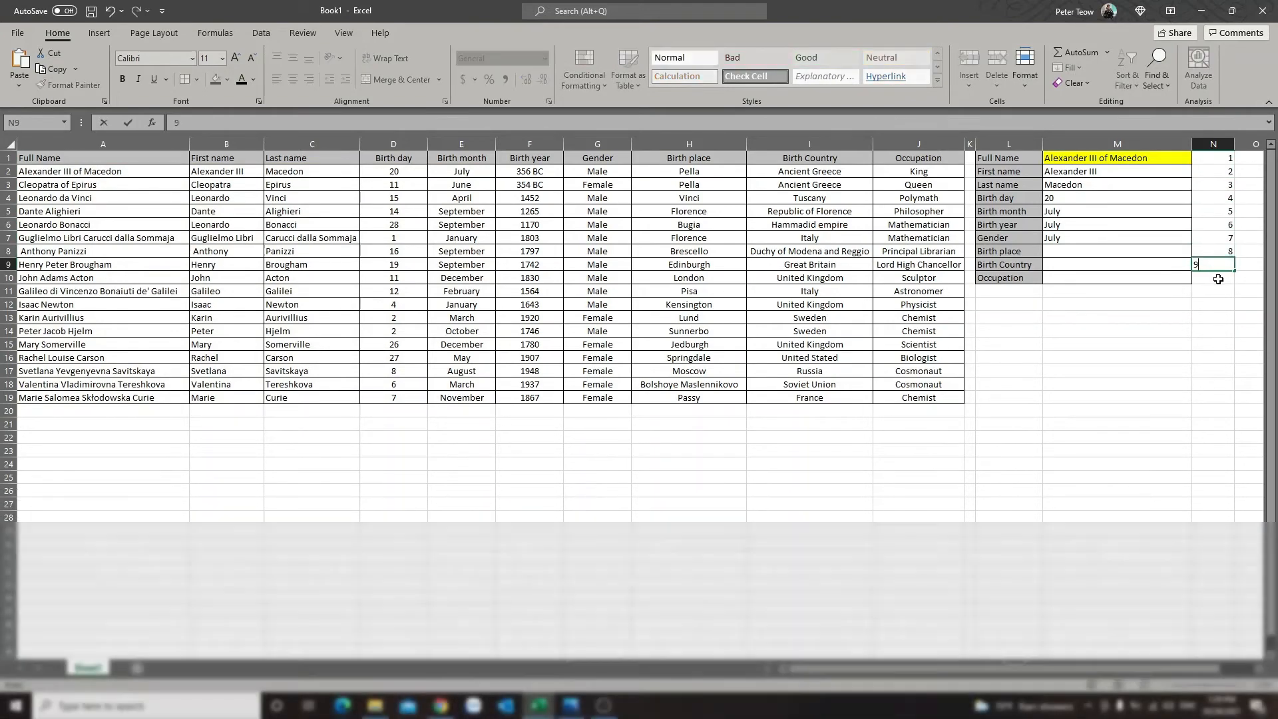
text(0)
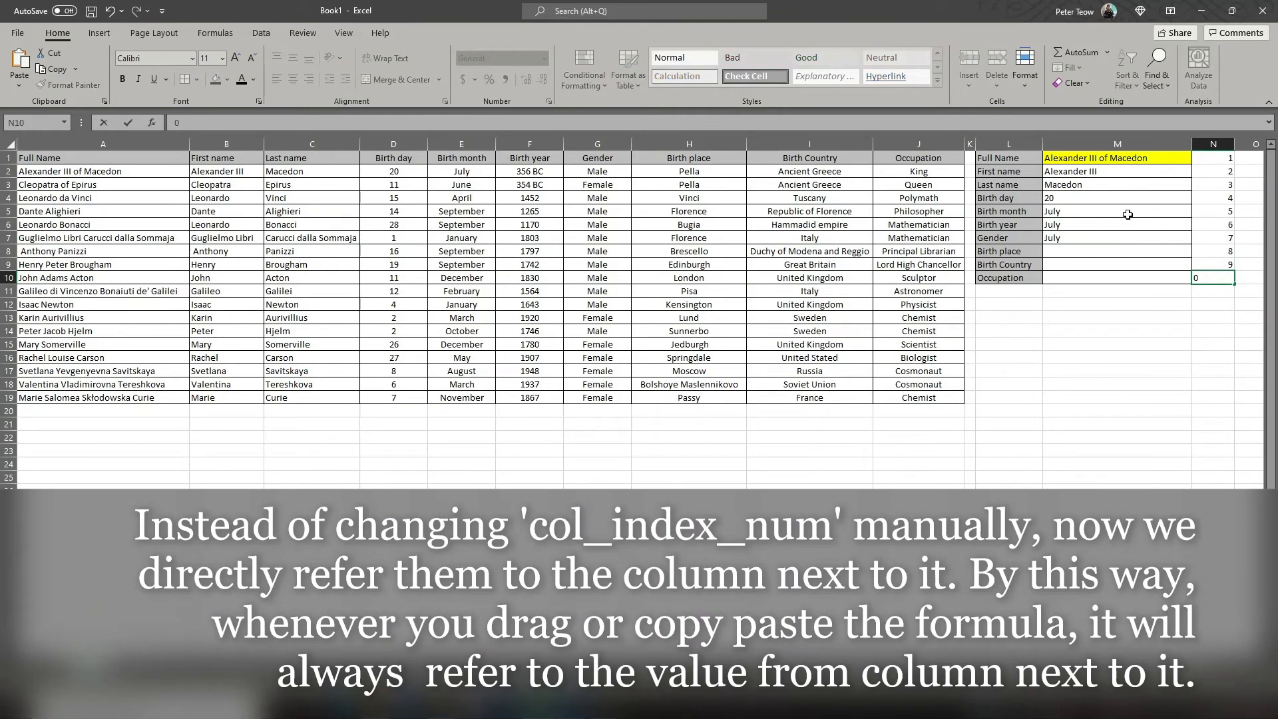
click(1130, 213)
Step: Replace the column index in the Birth year formula in M6 with a reference to cell N6
click(1135, 225)
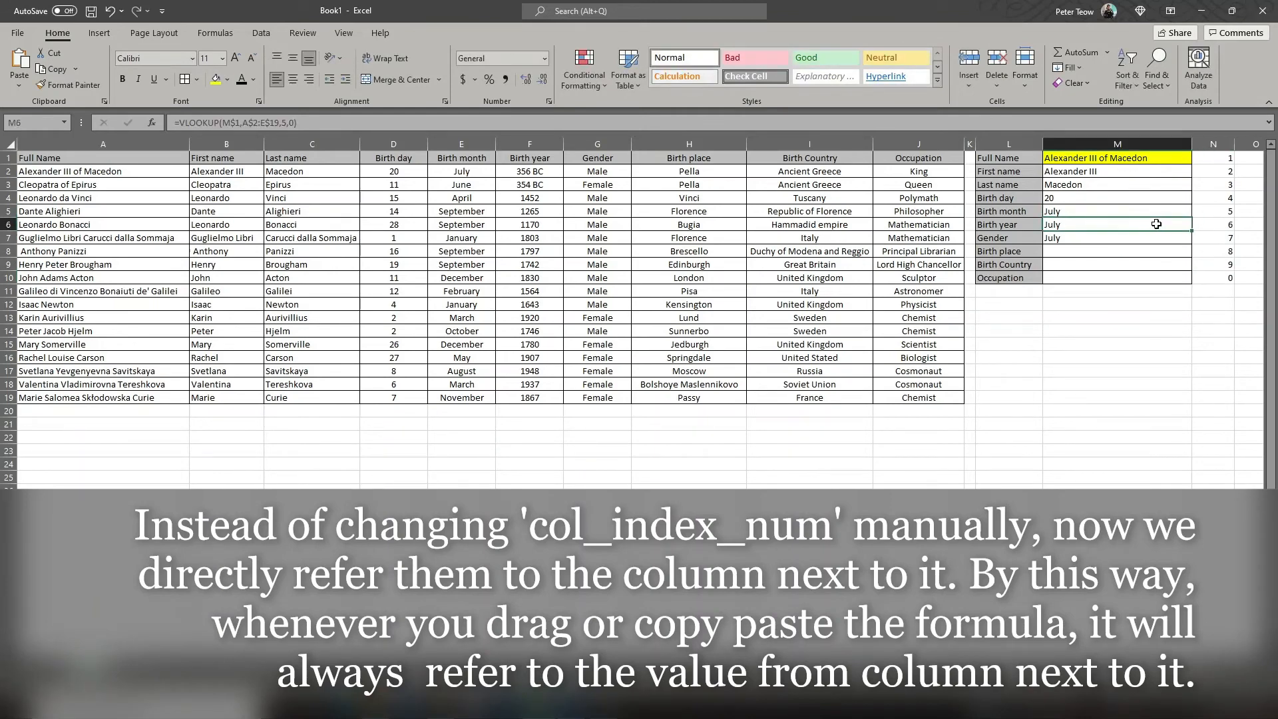
double_click(1156, 225)
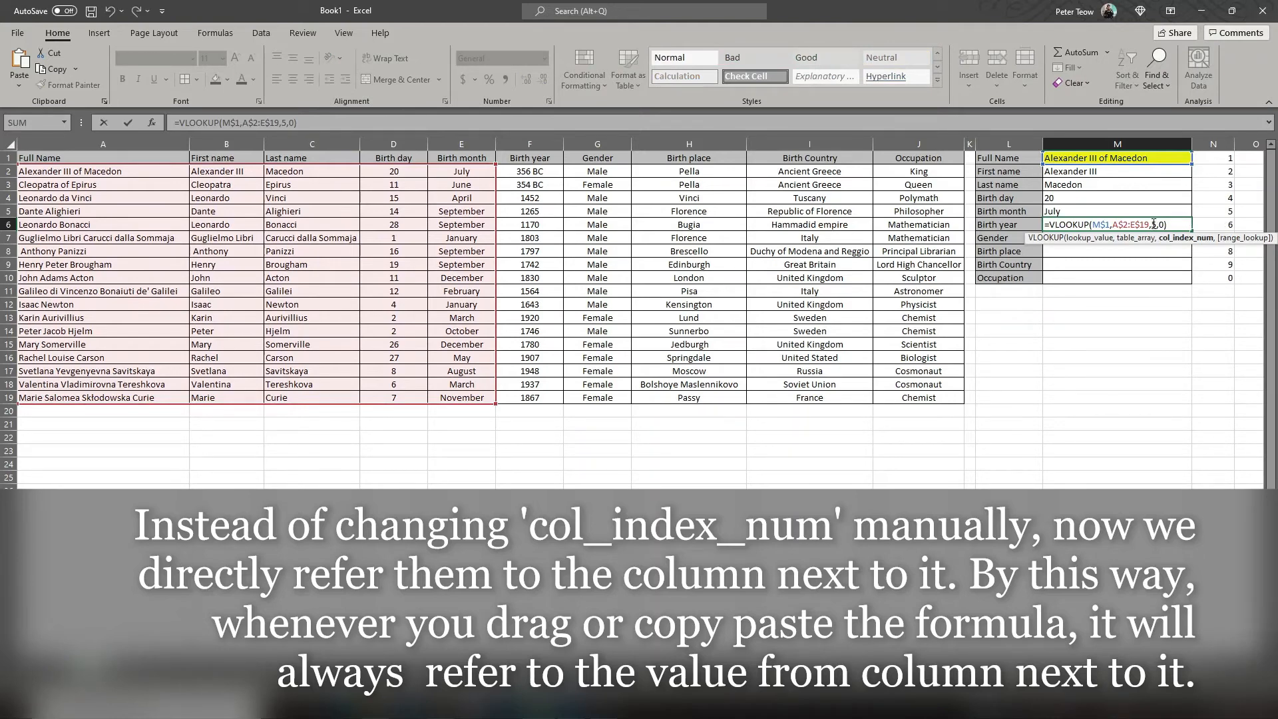
click(1224, 225)
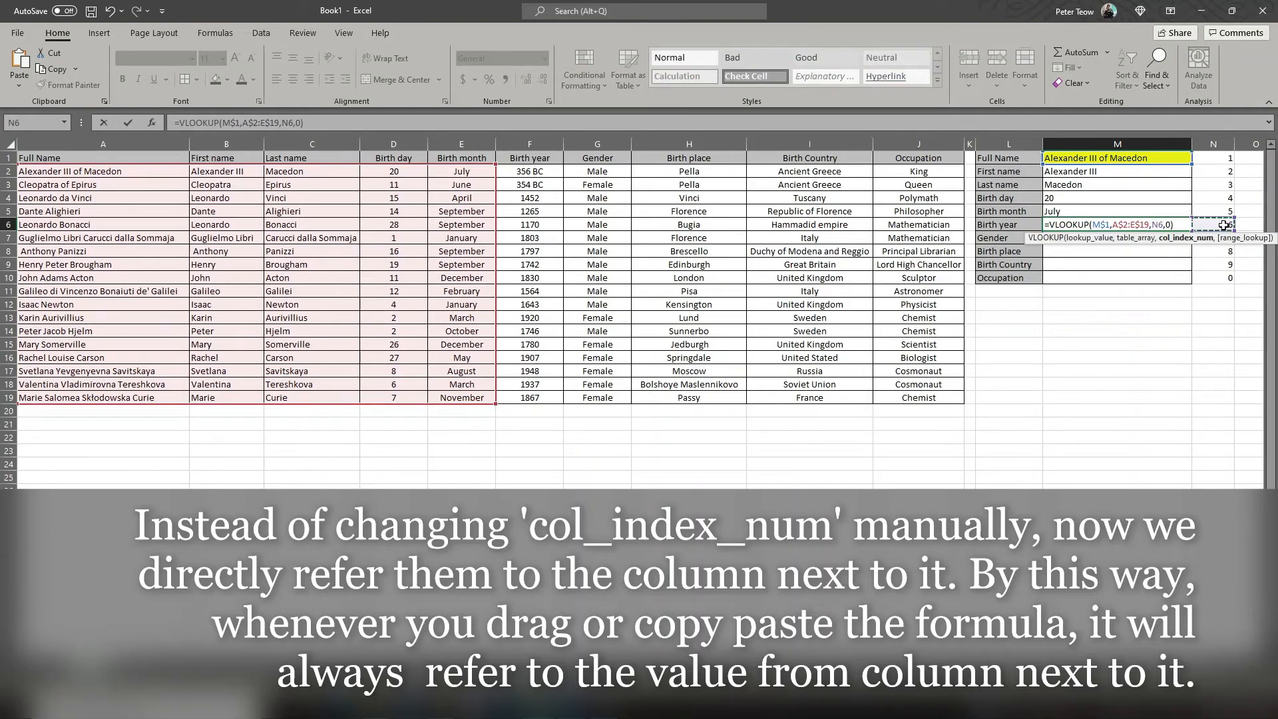
key(Return)
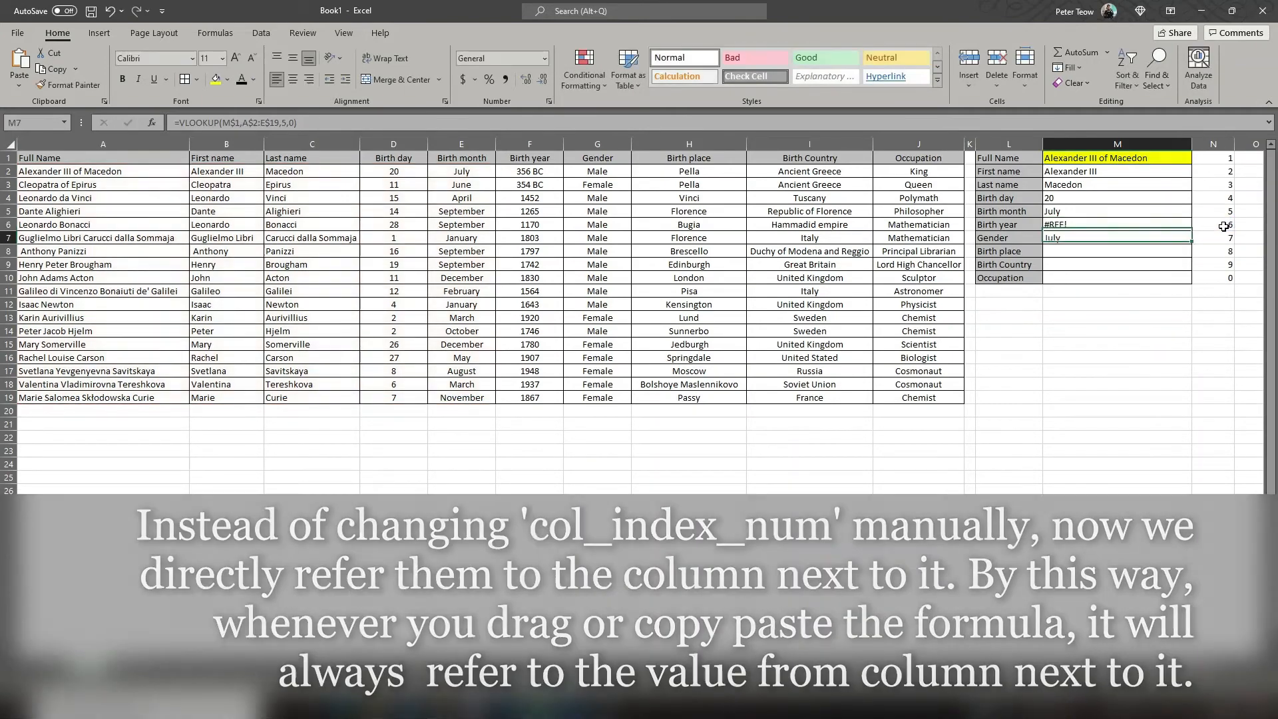
Step: Extend the table range in the Birth year formula in M6 to A$2:J$19
click(1176, 224)
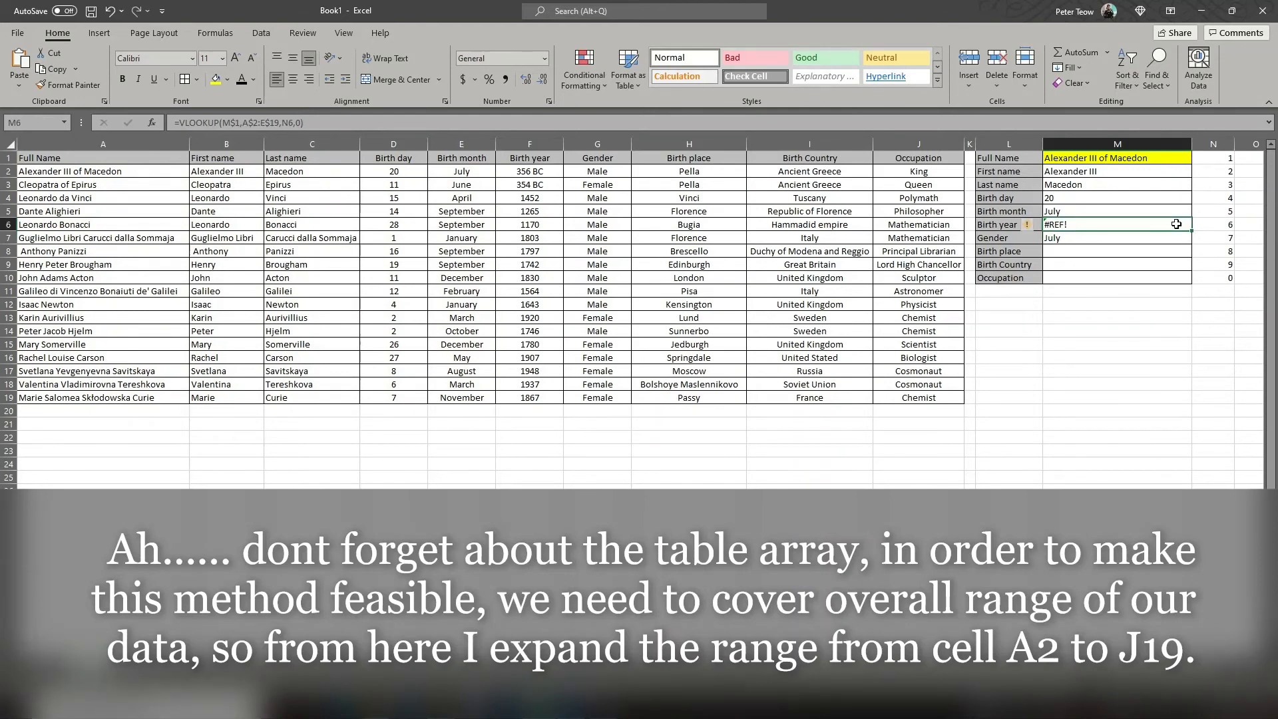
double_click(1177, 225)
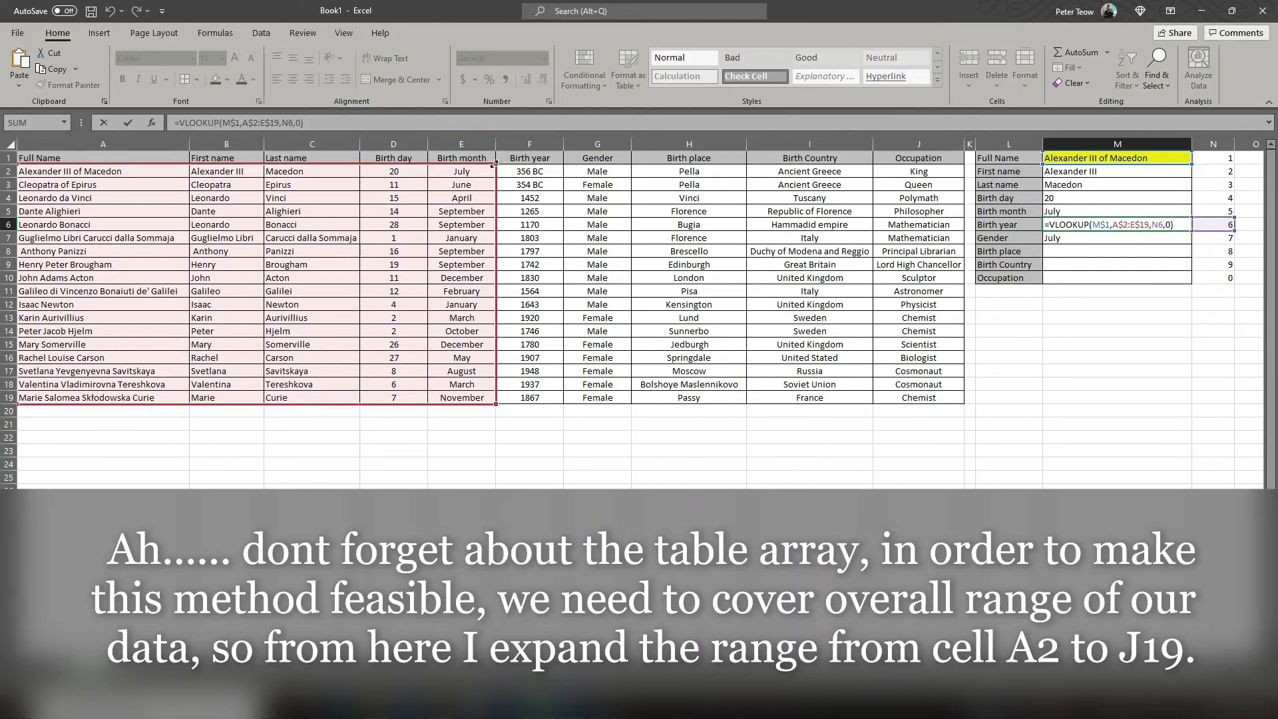
drag(520, 165, 922, 163)
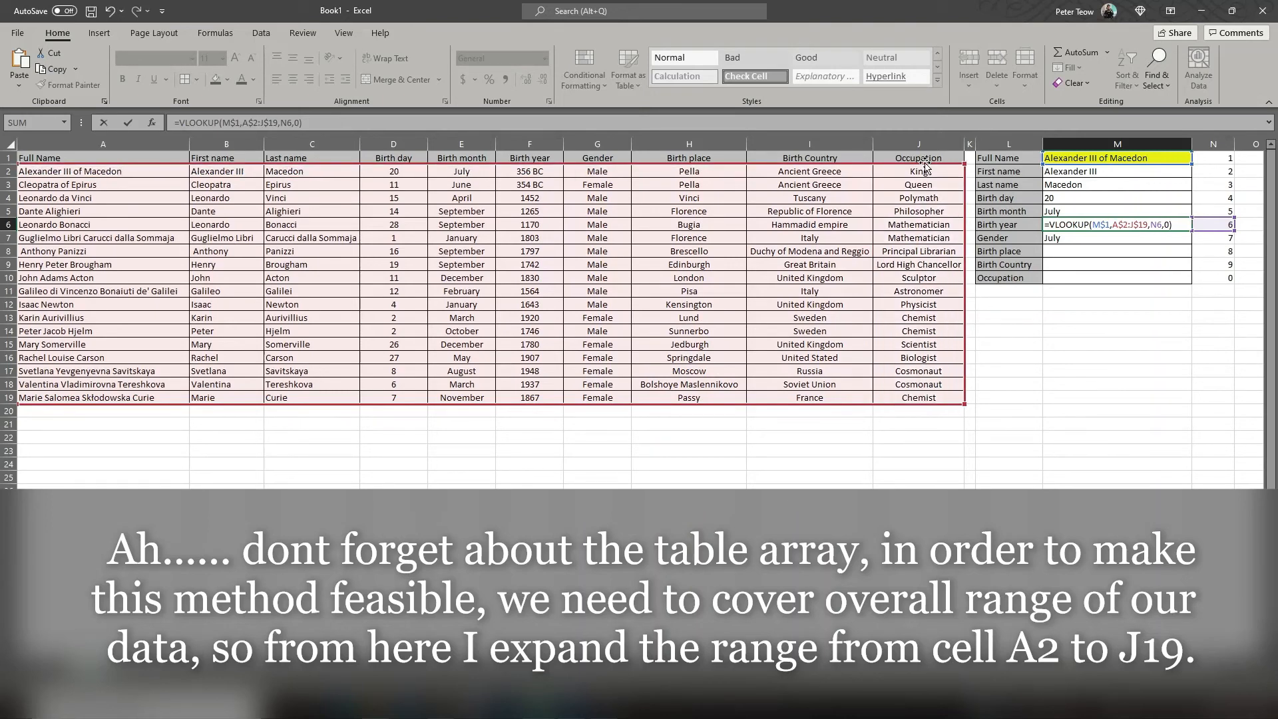
key(Return)
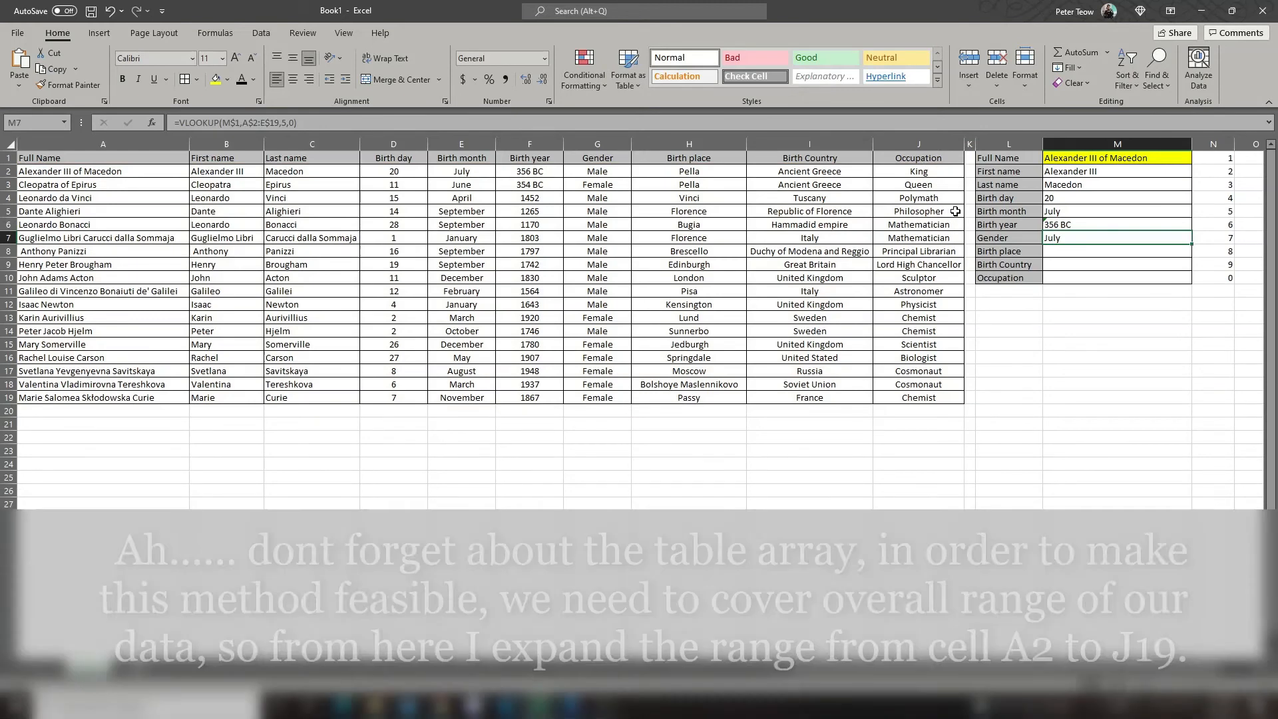
Step: Fill the Birth year formula from M6 down through the Occupation cell M10 and inspect the references in M10
click(1182, 225)
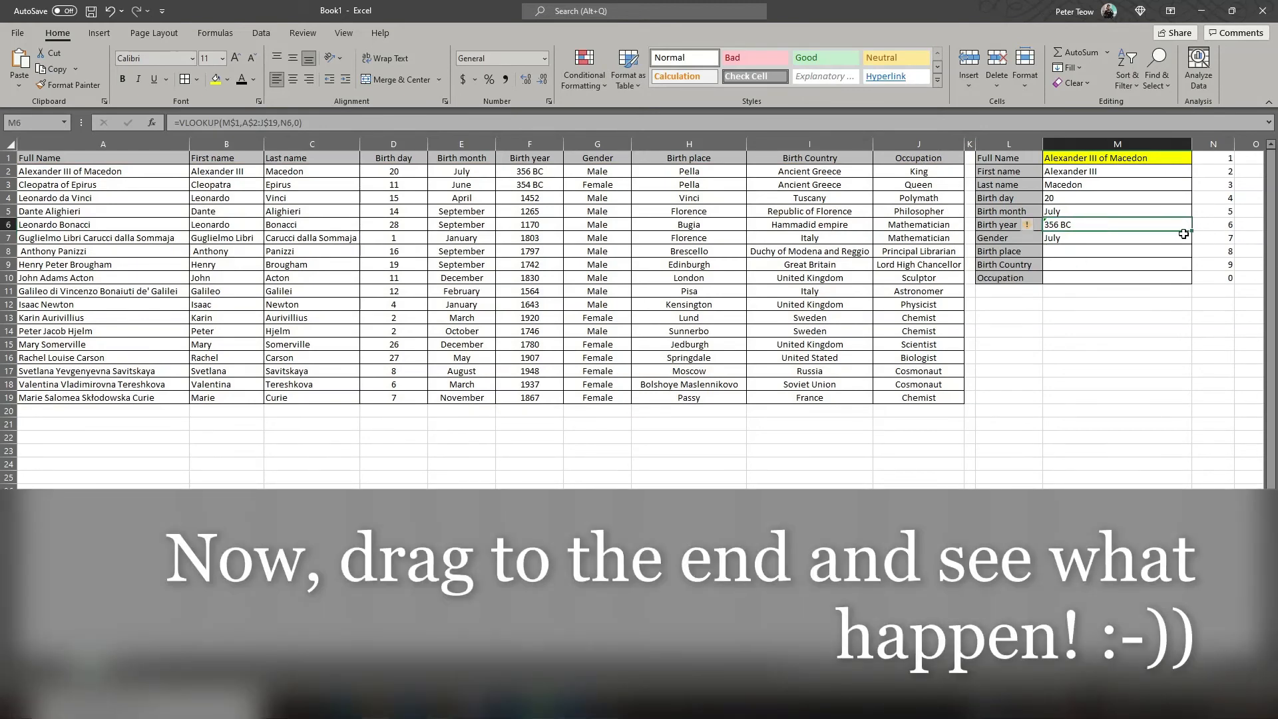
drag(1191, 231, 1166, 286)
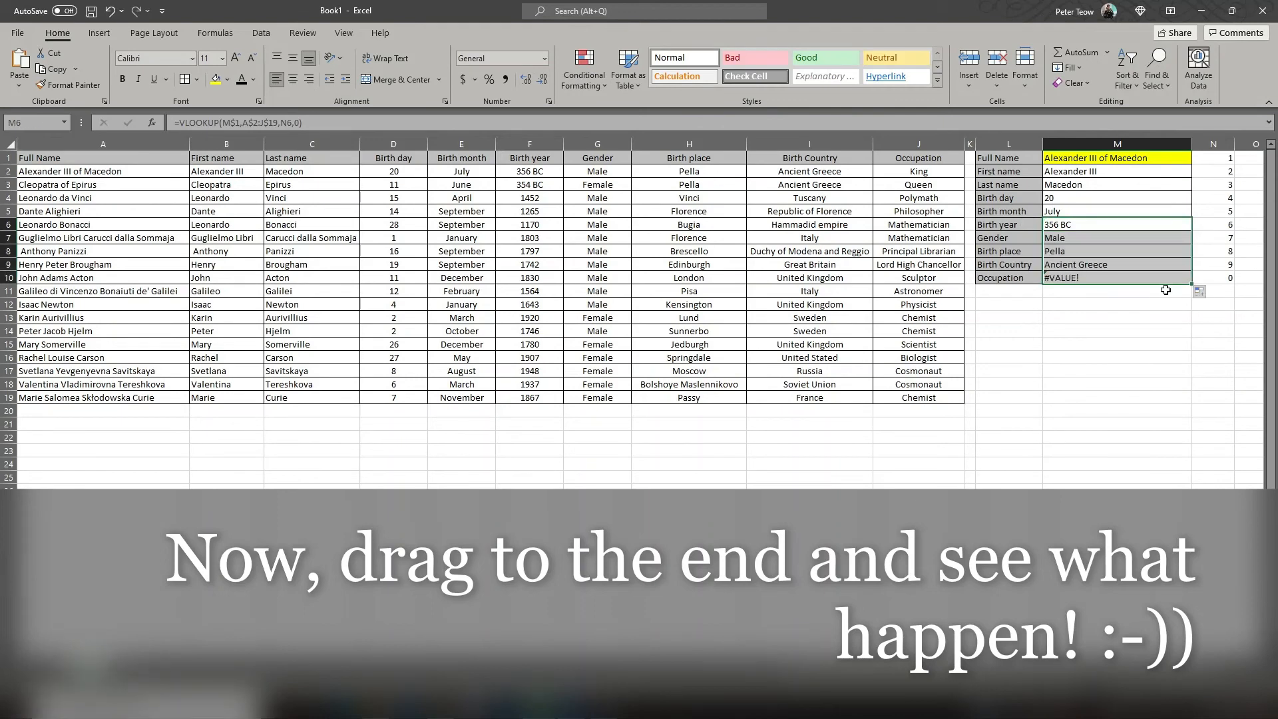
click(1145, 279)
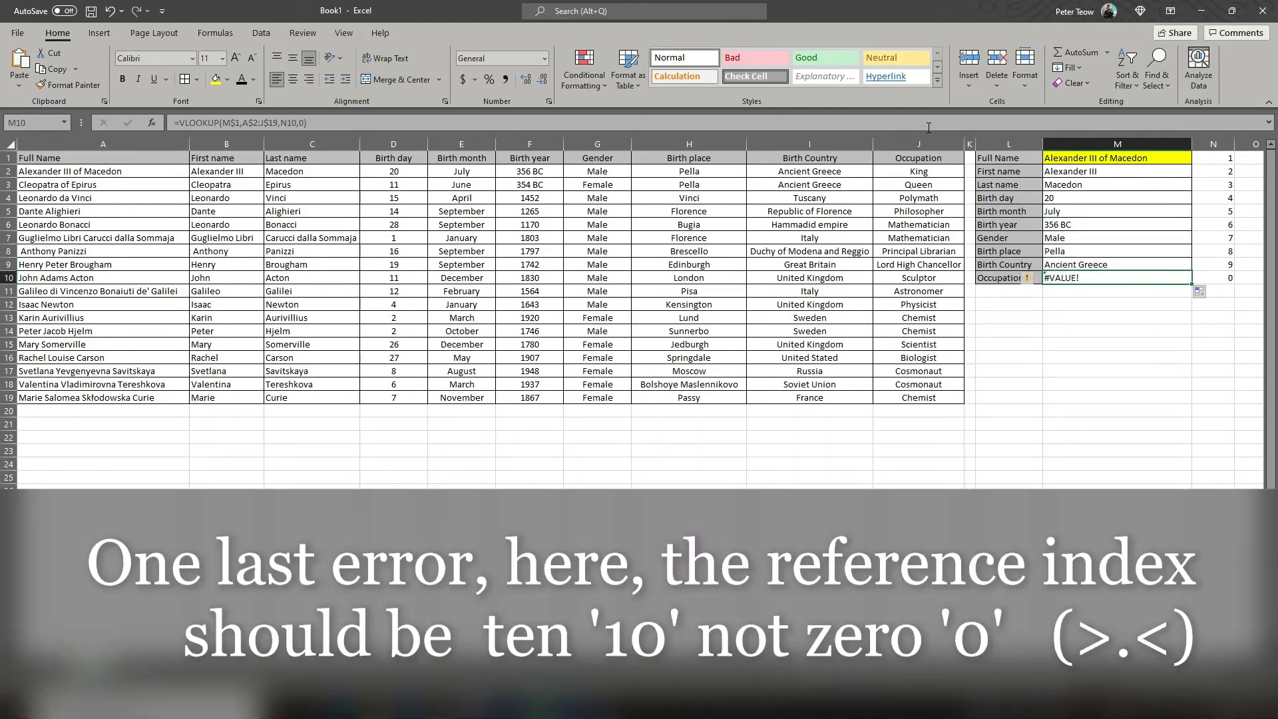
click(928, 125)
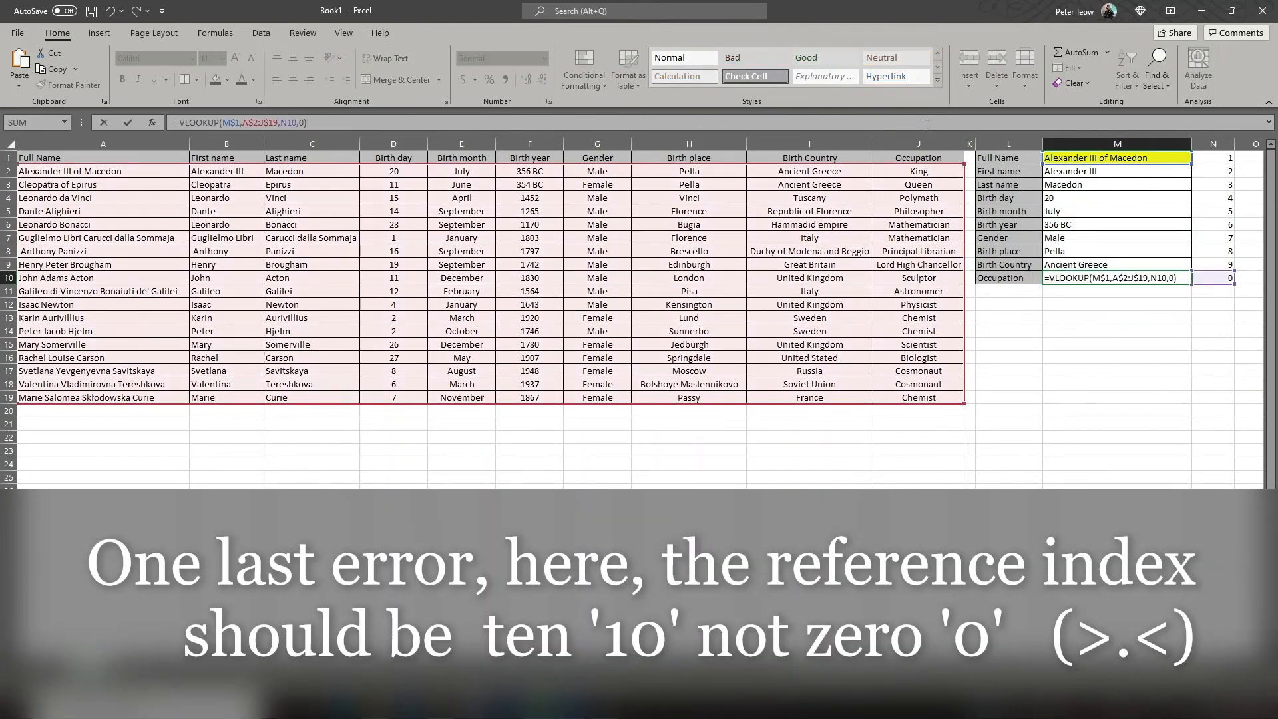
Step: Correct the Occupation column index in N10 to 10
click(1202, 278)
text(10)
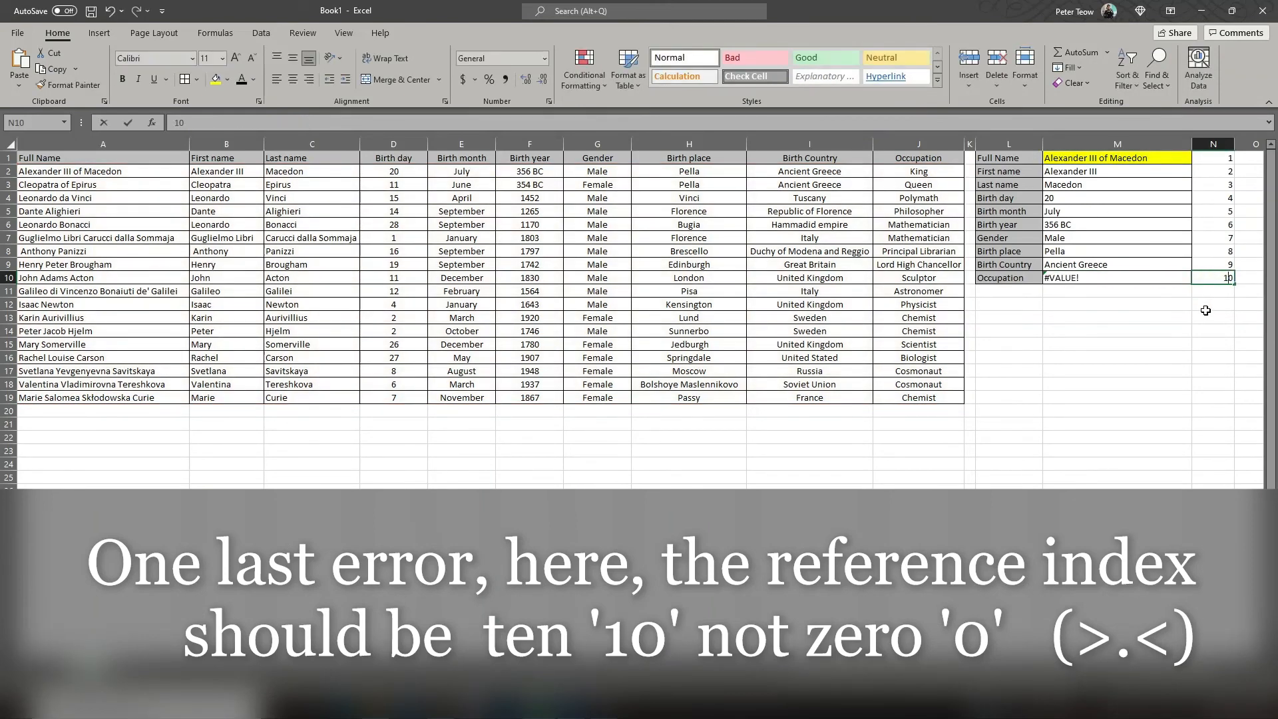
key(Return)
click(1185, 330)
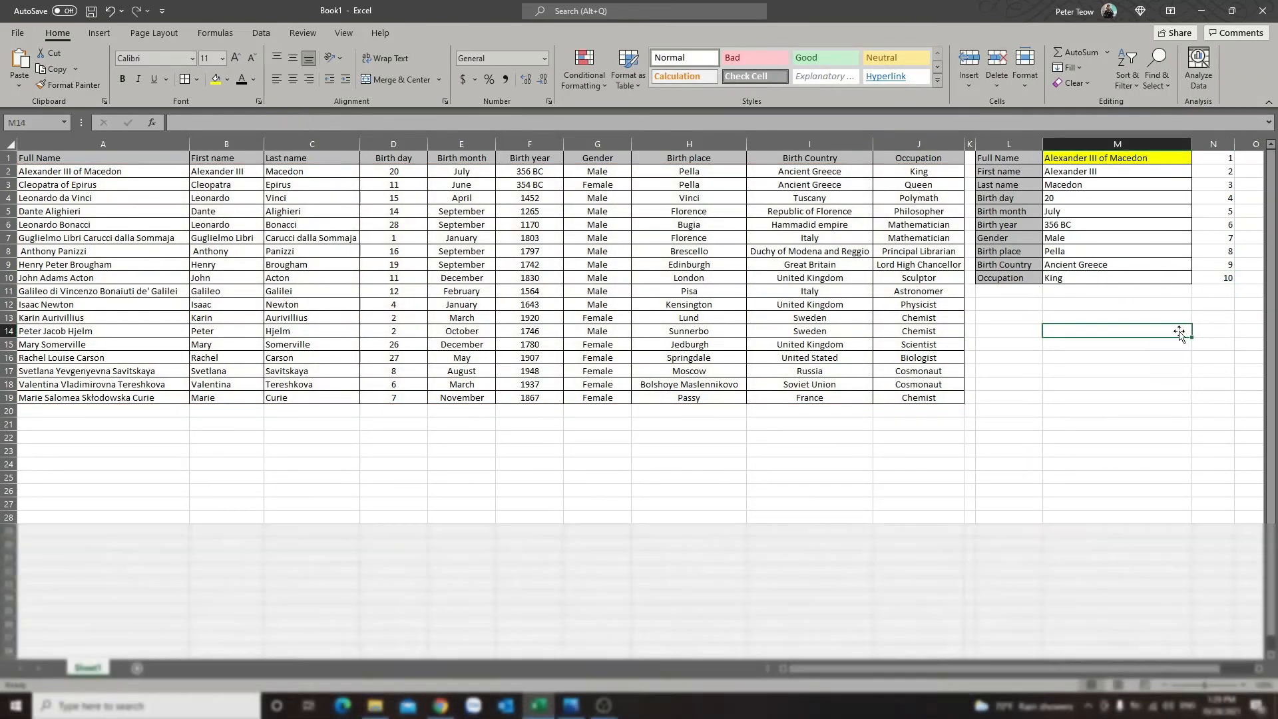
Step: Narrow the index number column N and hide it
drag(1234, 143, 1214, 144)
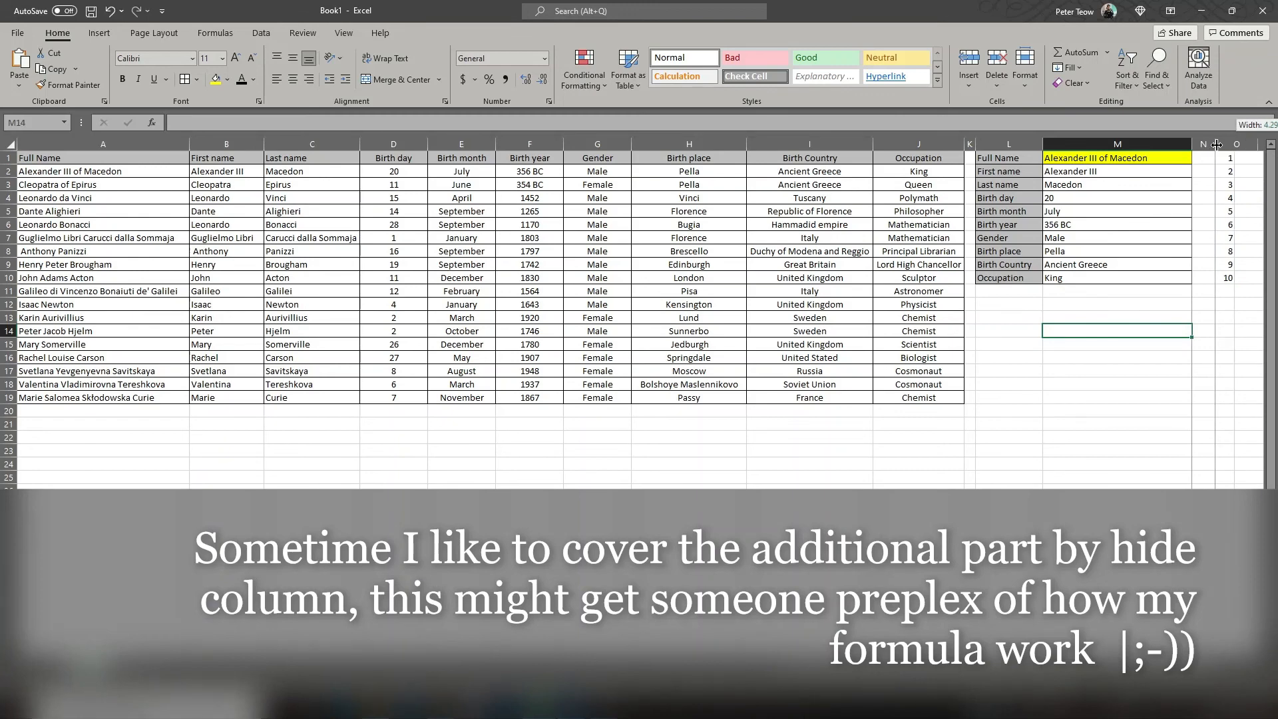
click(1204, 144)
right_click(1203, 144)
click(1140, 346)
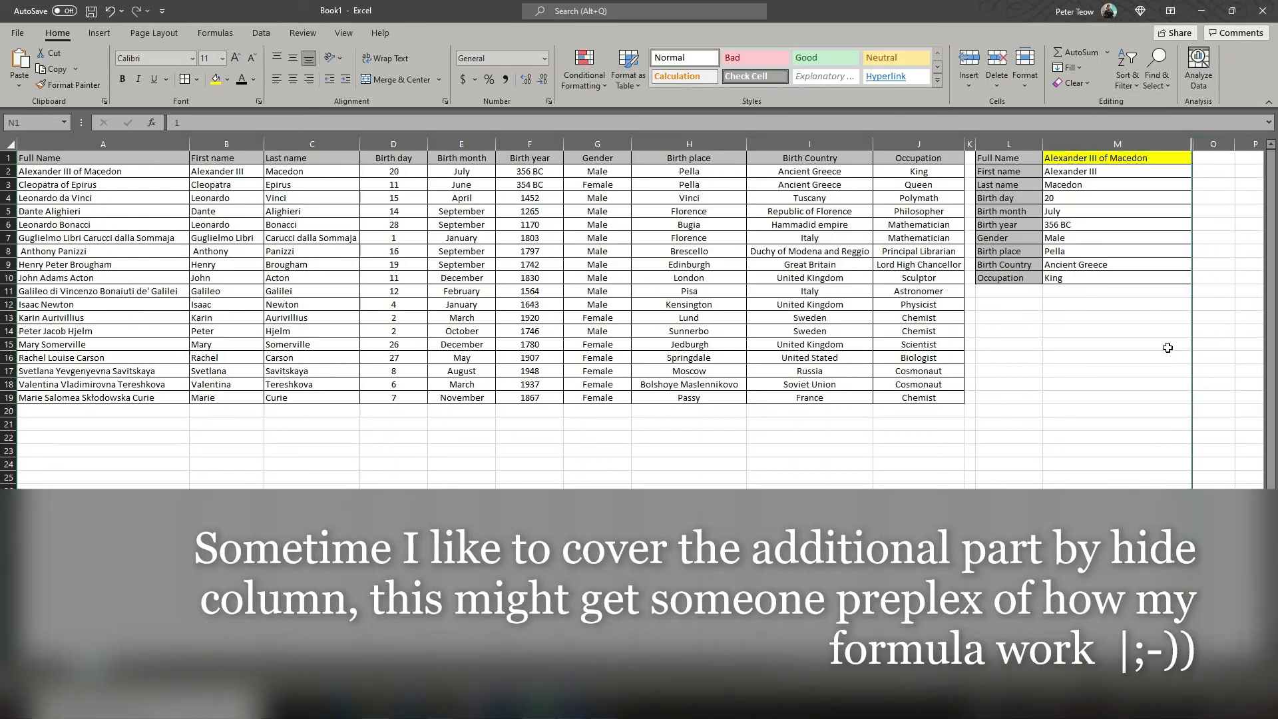
click(1169, 349)
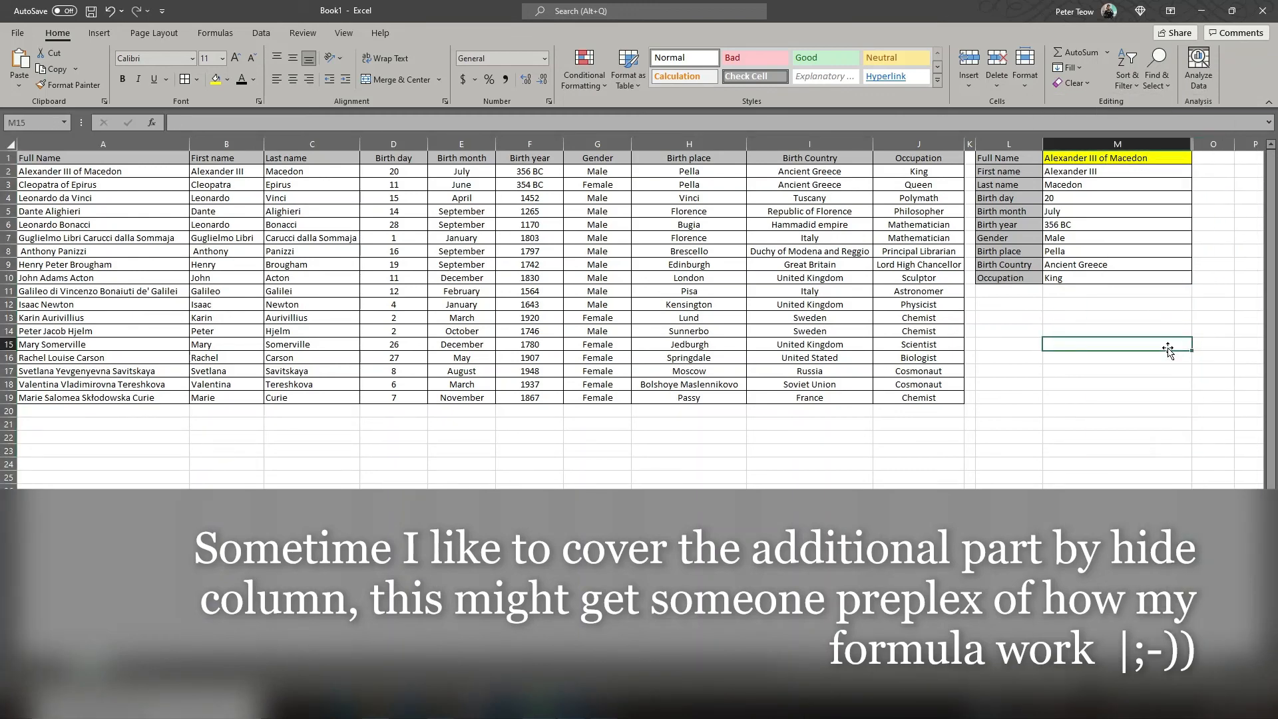